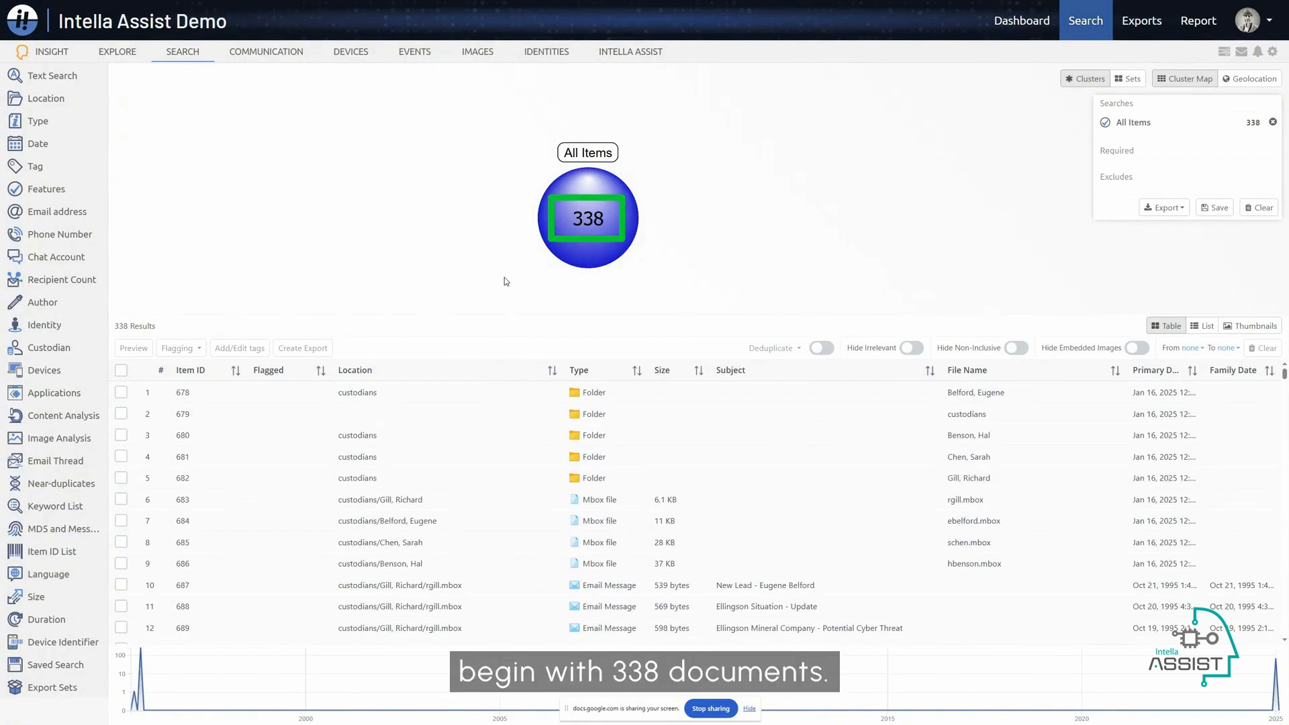
Narrow the results to the Communication item type and deduplicate them.
left_click(38, 121)
left_click(132, 100)
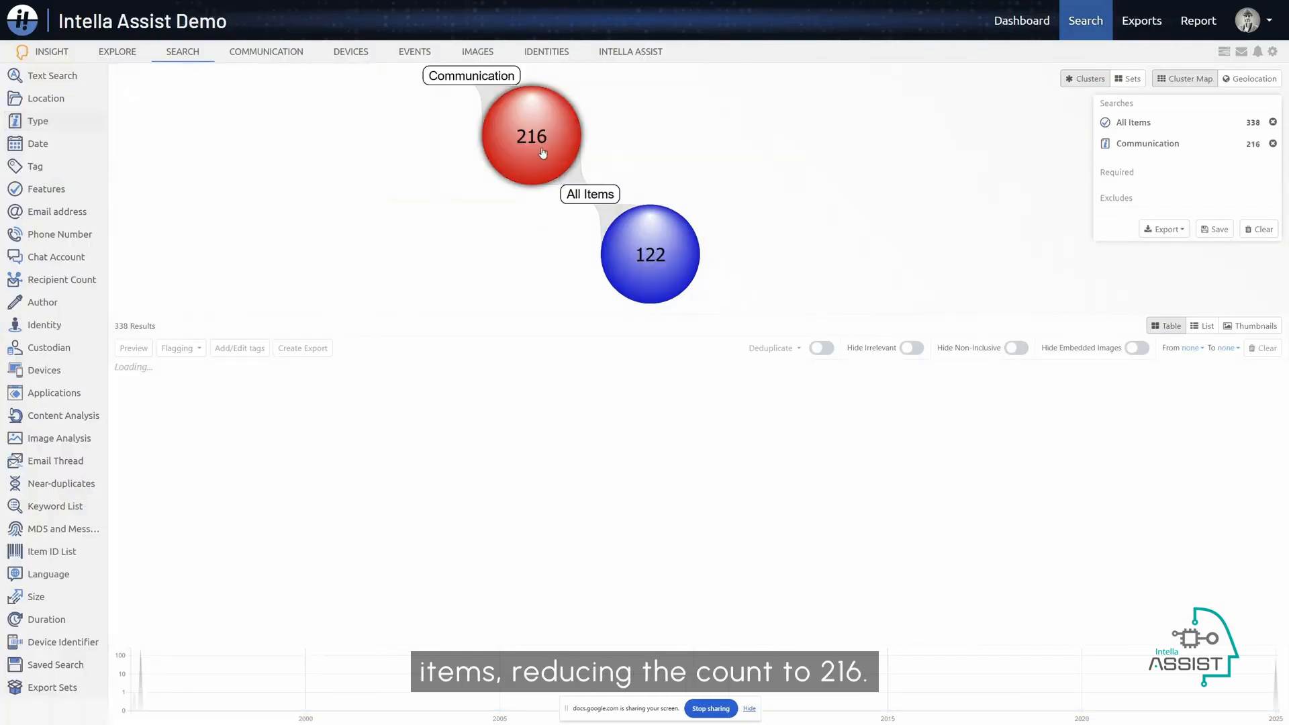
left_click(825, 350)
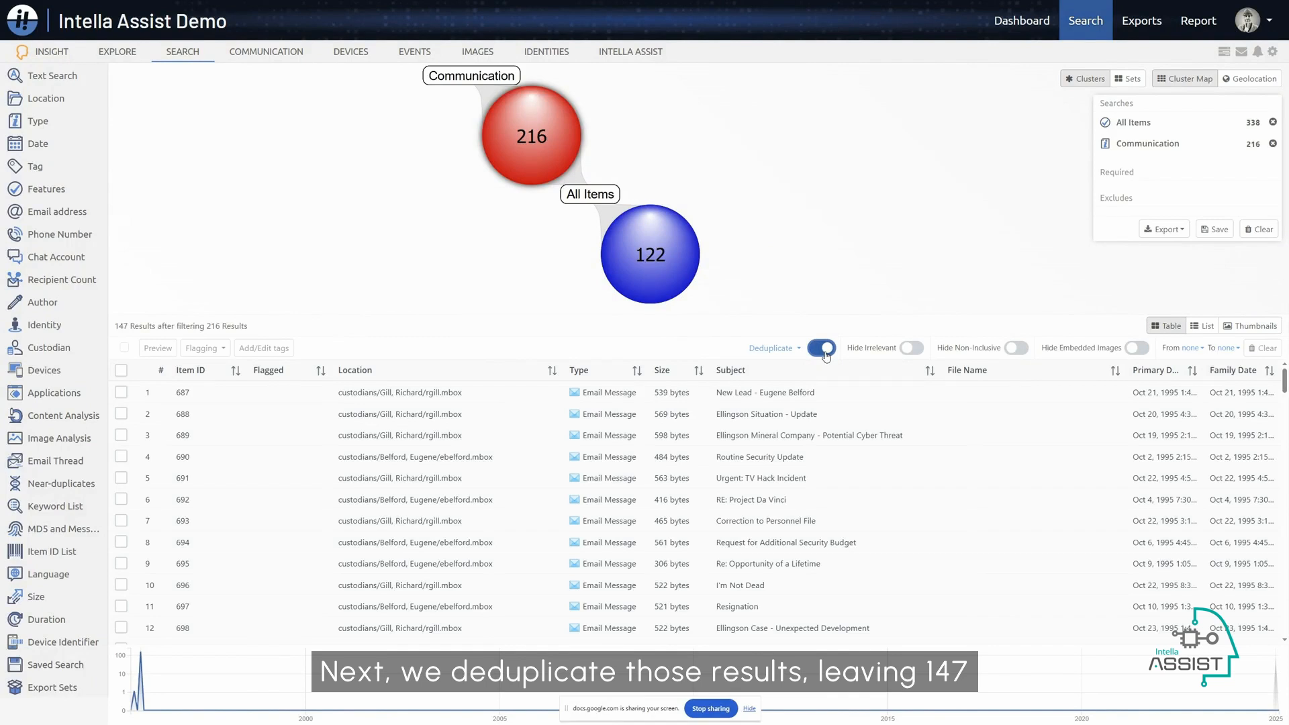
Select all deduplicated results and start an Intella Assist Analysis on them.
key("ctrl+a")
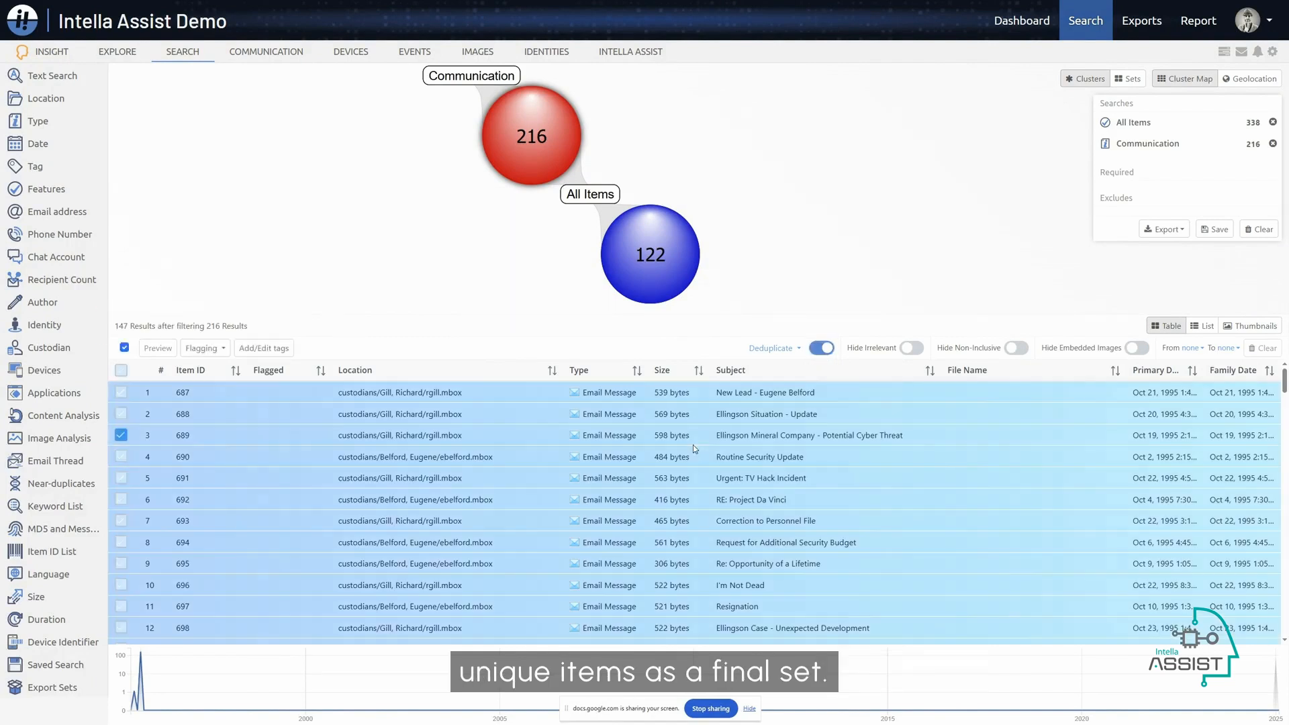
right_click(670, 448)
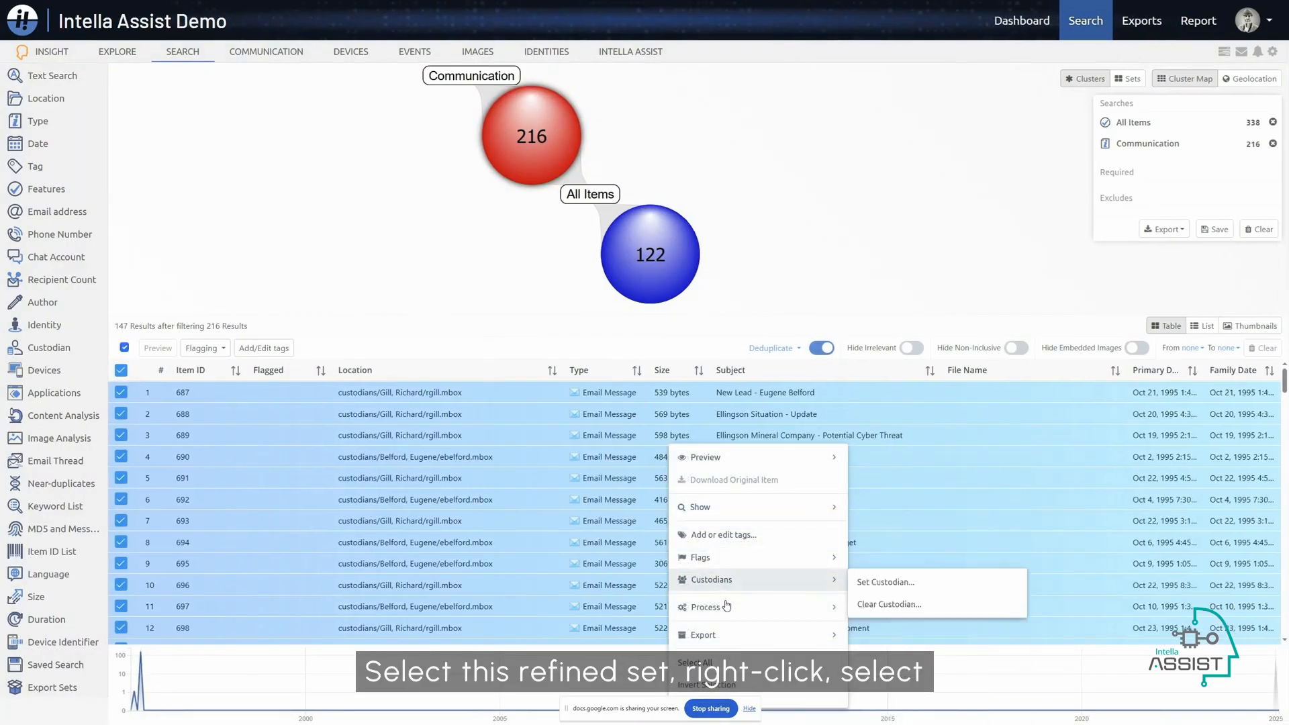
mouse_move(725, 614)
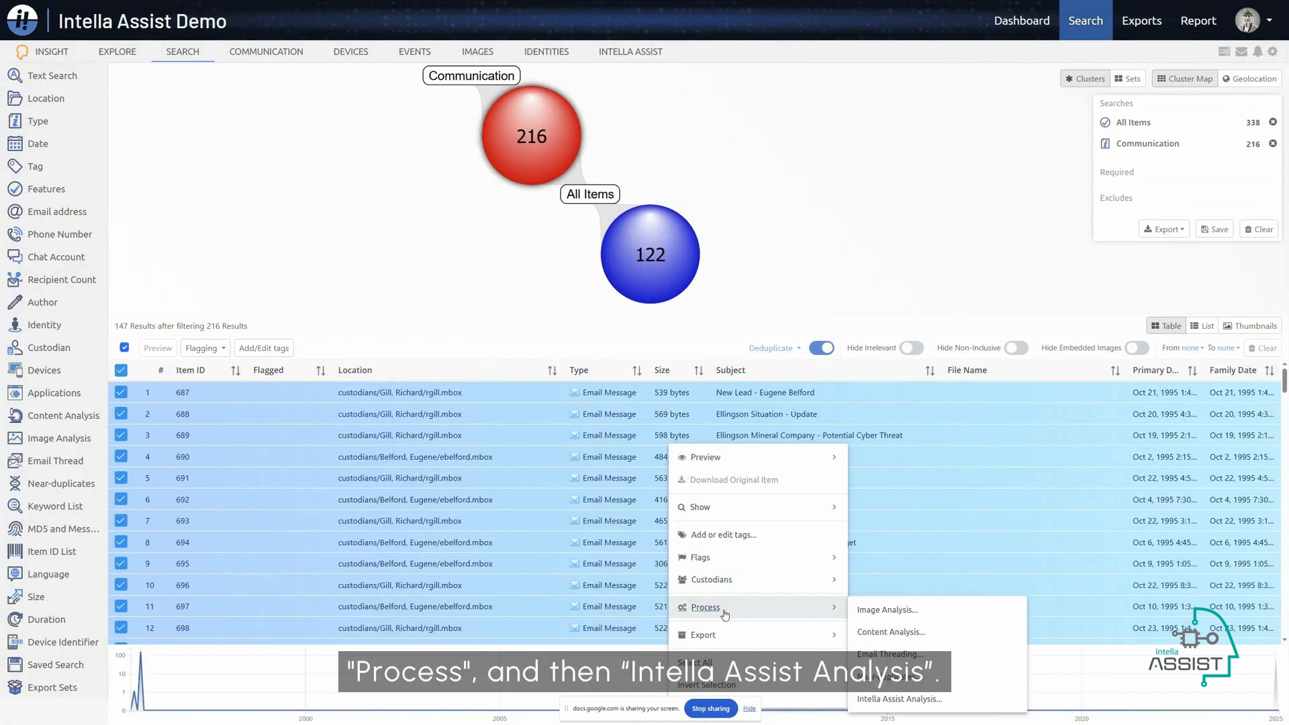
left_click(887, 700)
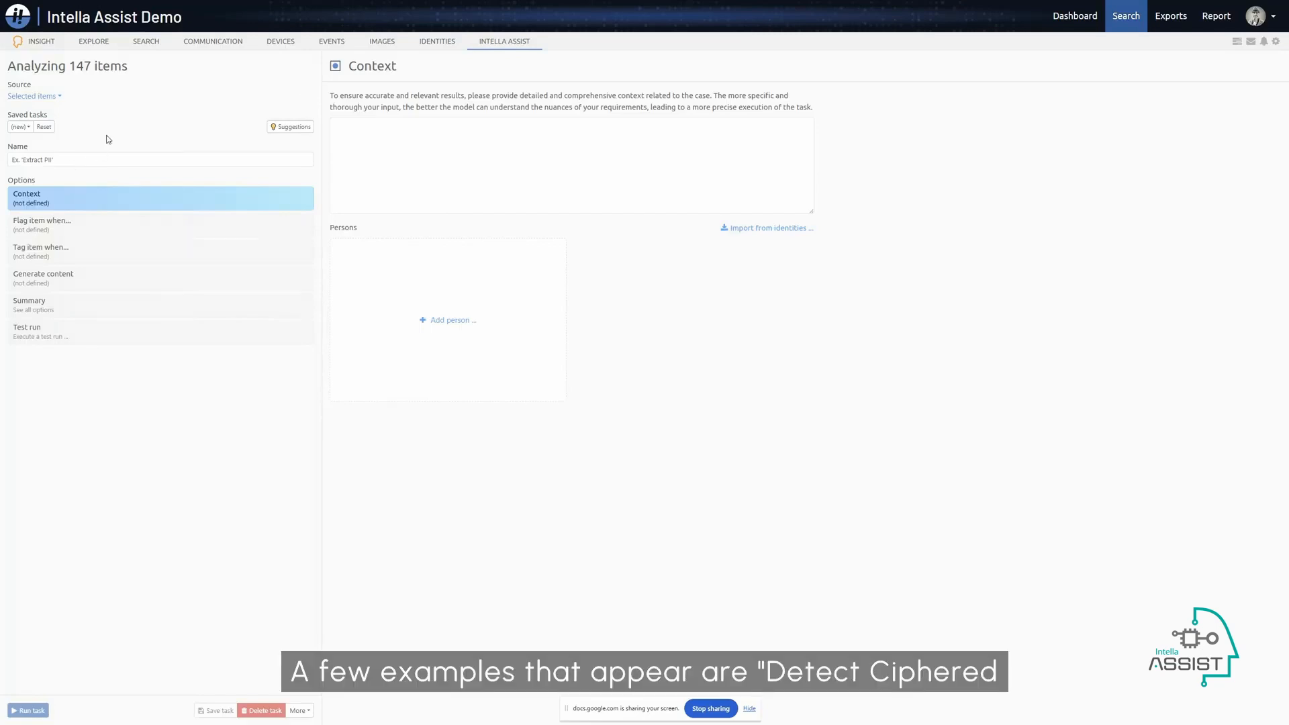
Browse the task suggestions and use "Detect Suspicious Financial Transactions" as the analysis task.
left_click(289, 127)
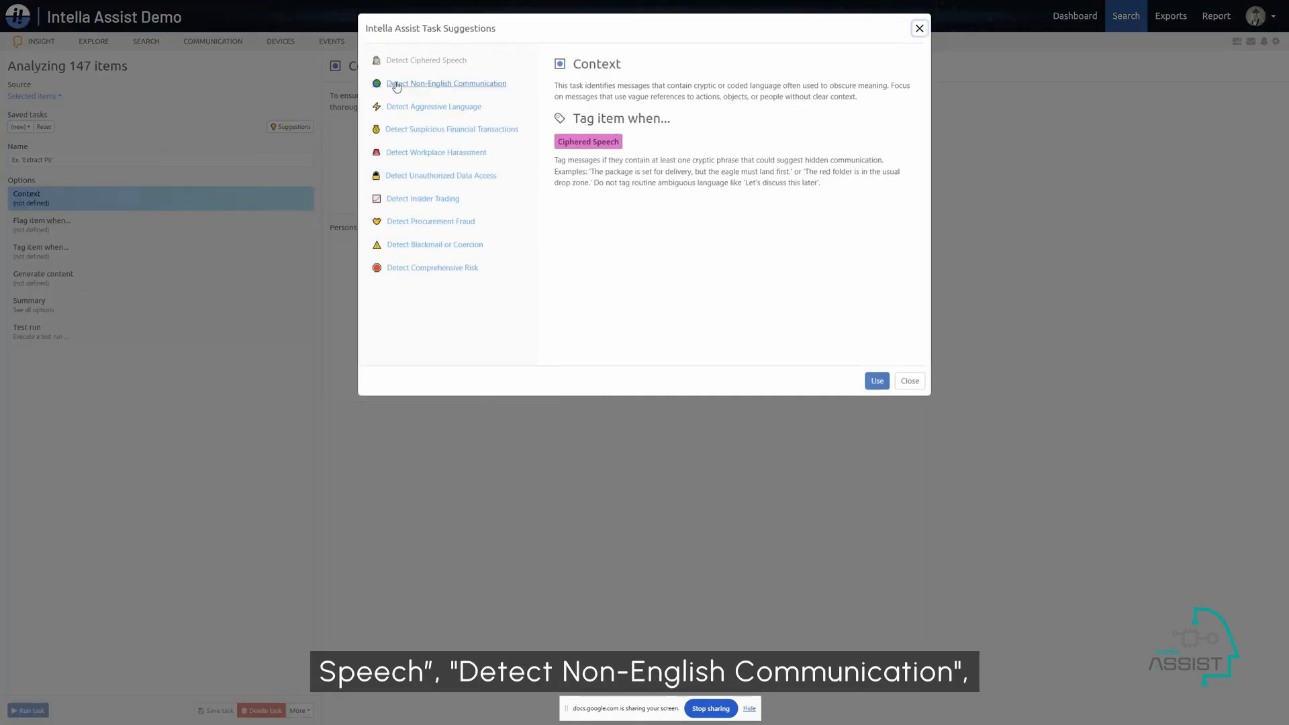
left_click(436, 88)
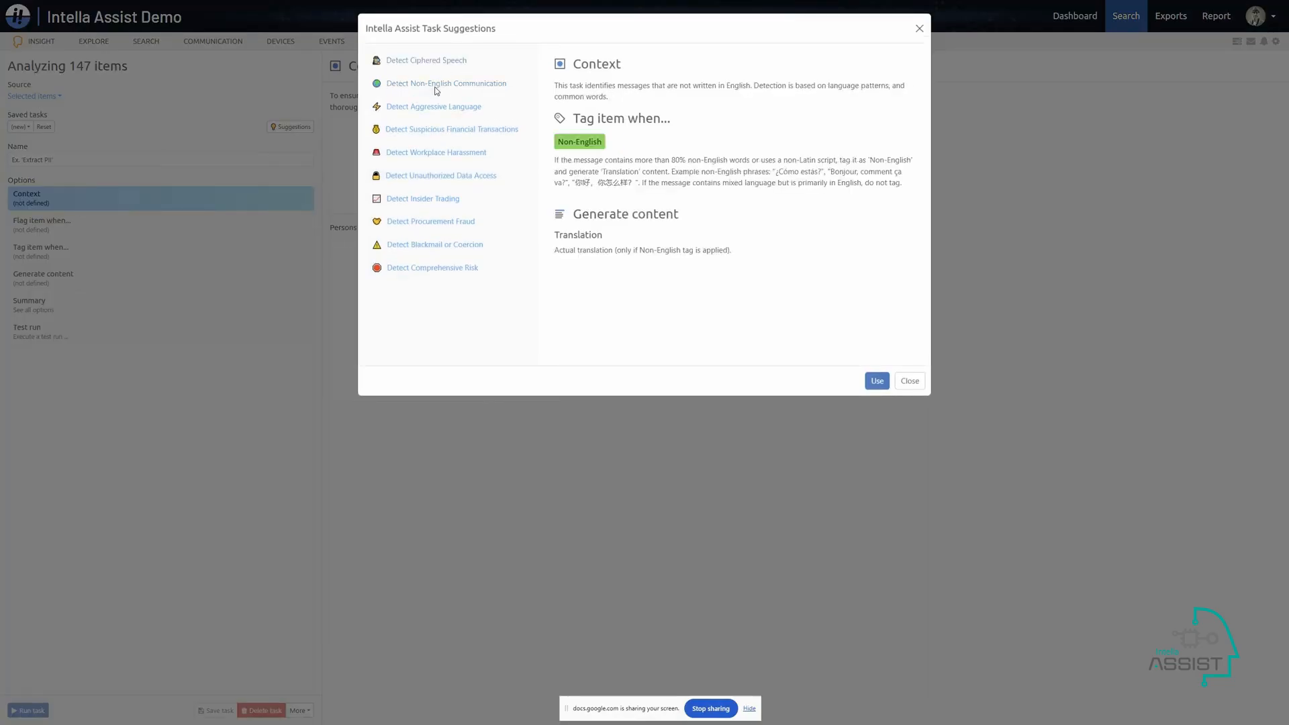
left_click(431, 110)
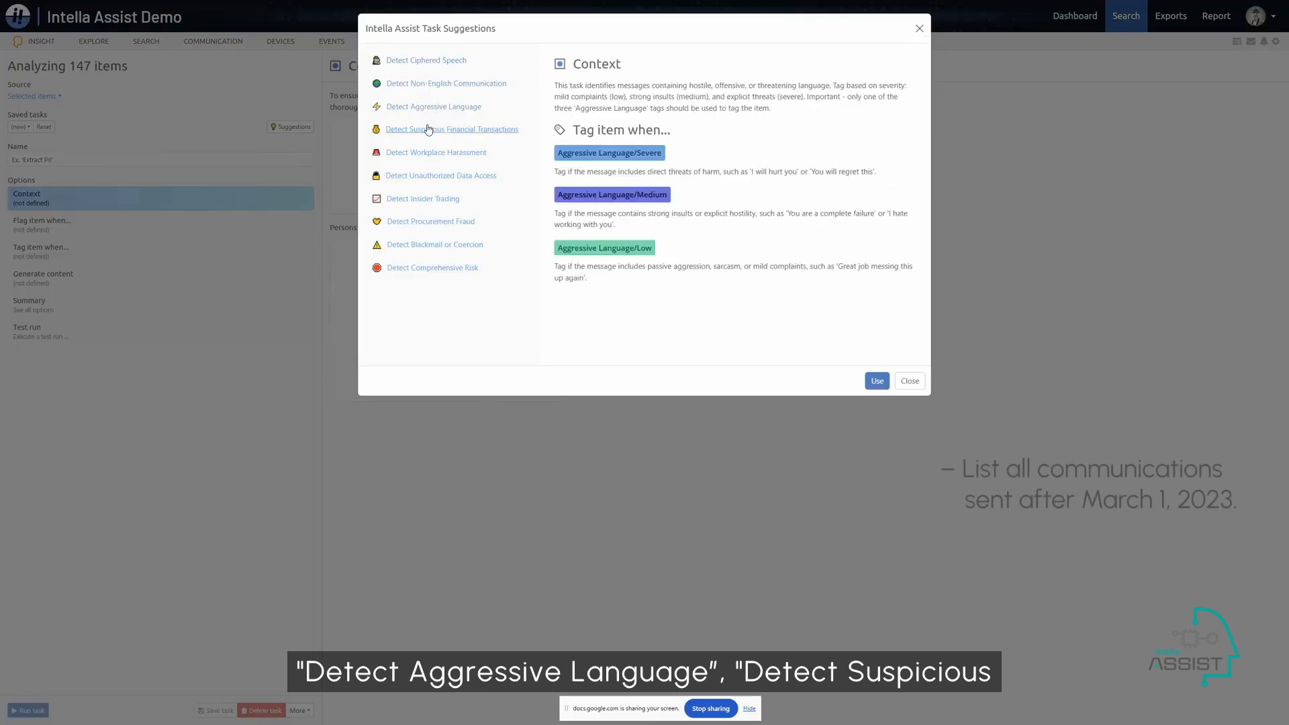
left_click(427, 131)
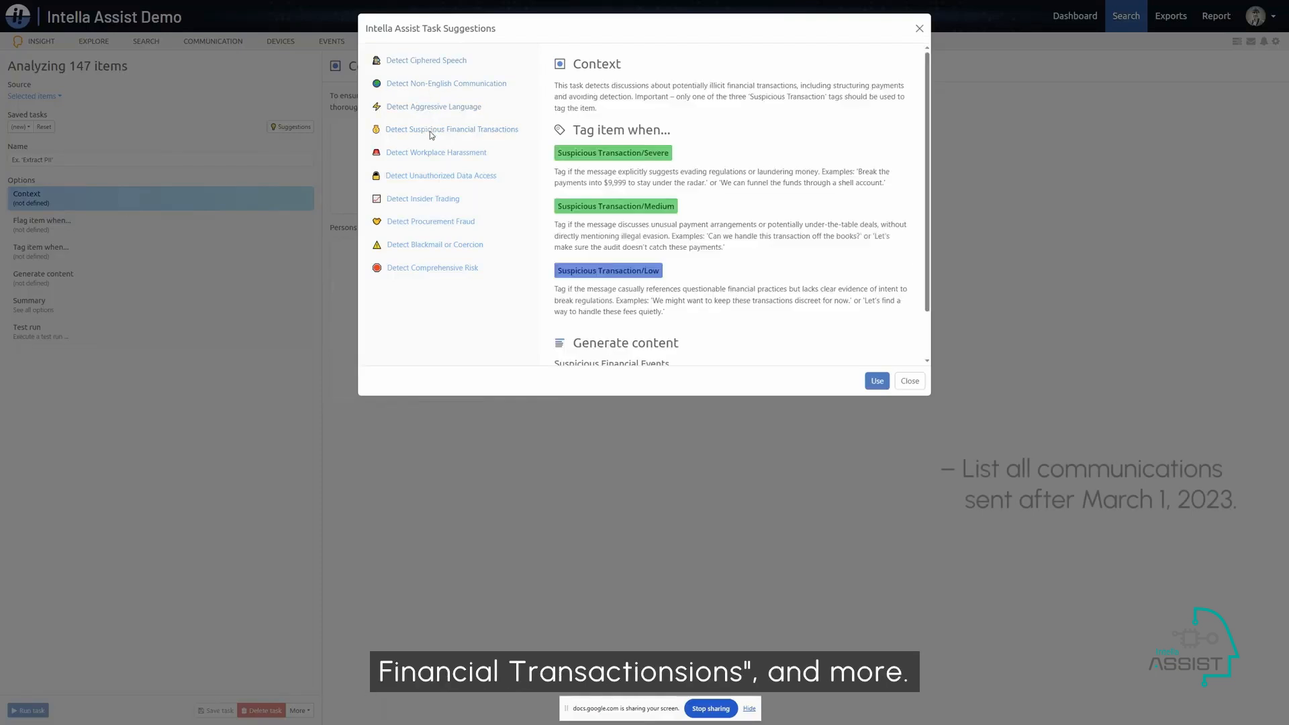
scroll(828, 114, "down", 1)
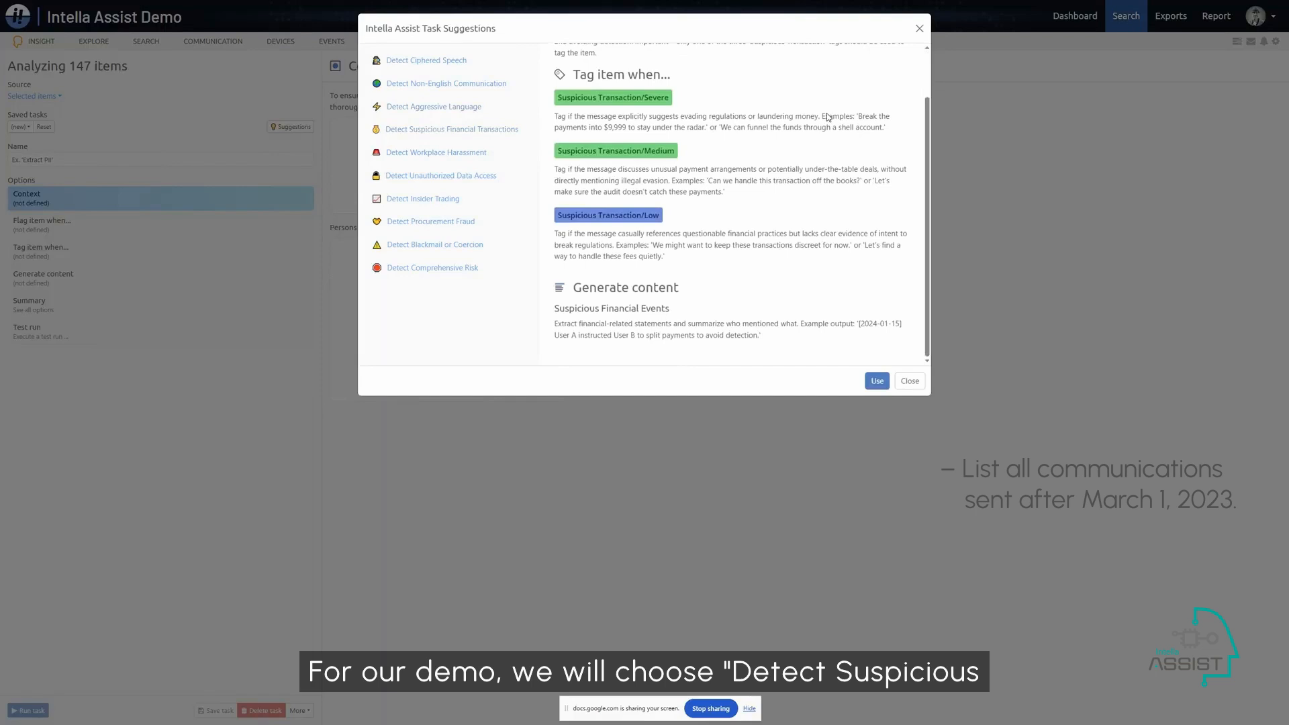
scroll(828, 117, "up", 1)
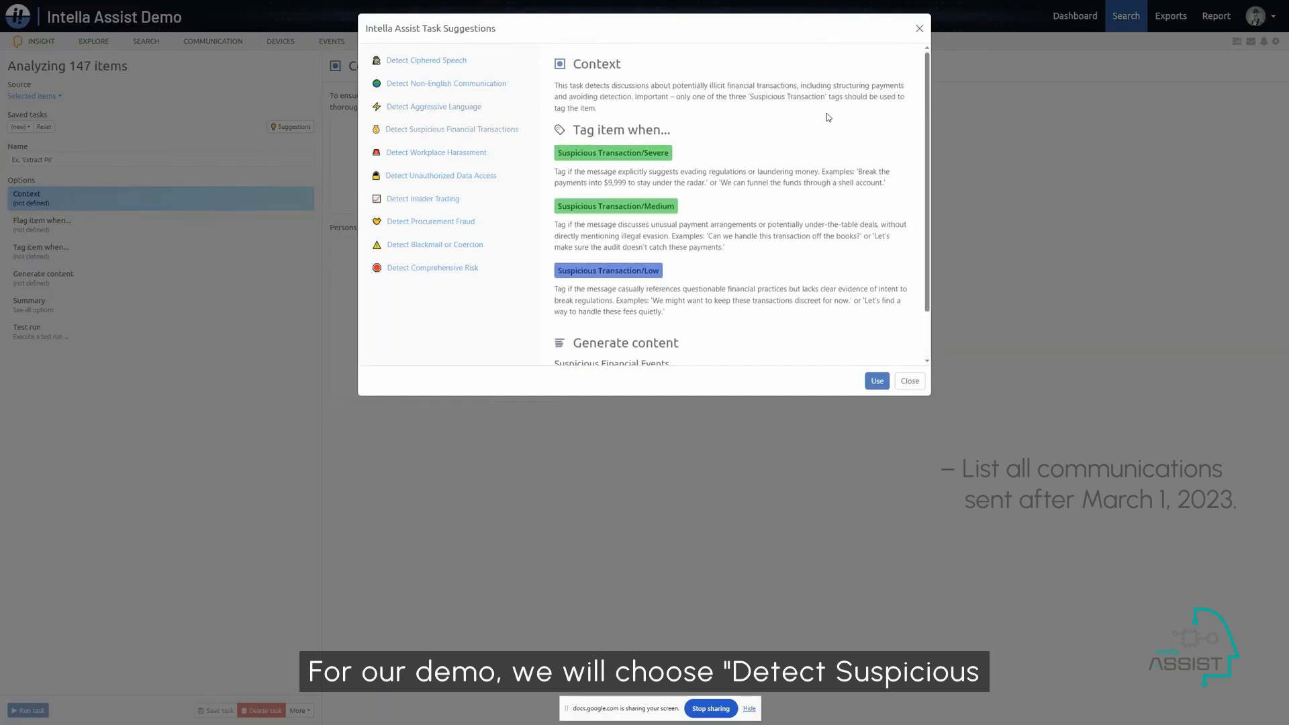
left_click(876, 380)
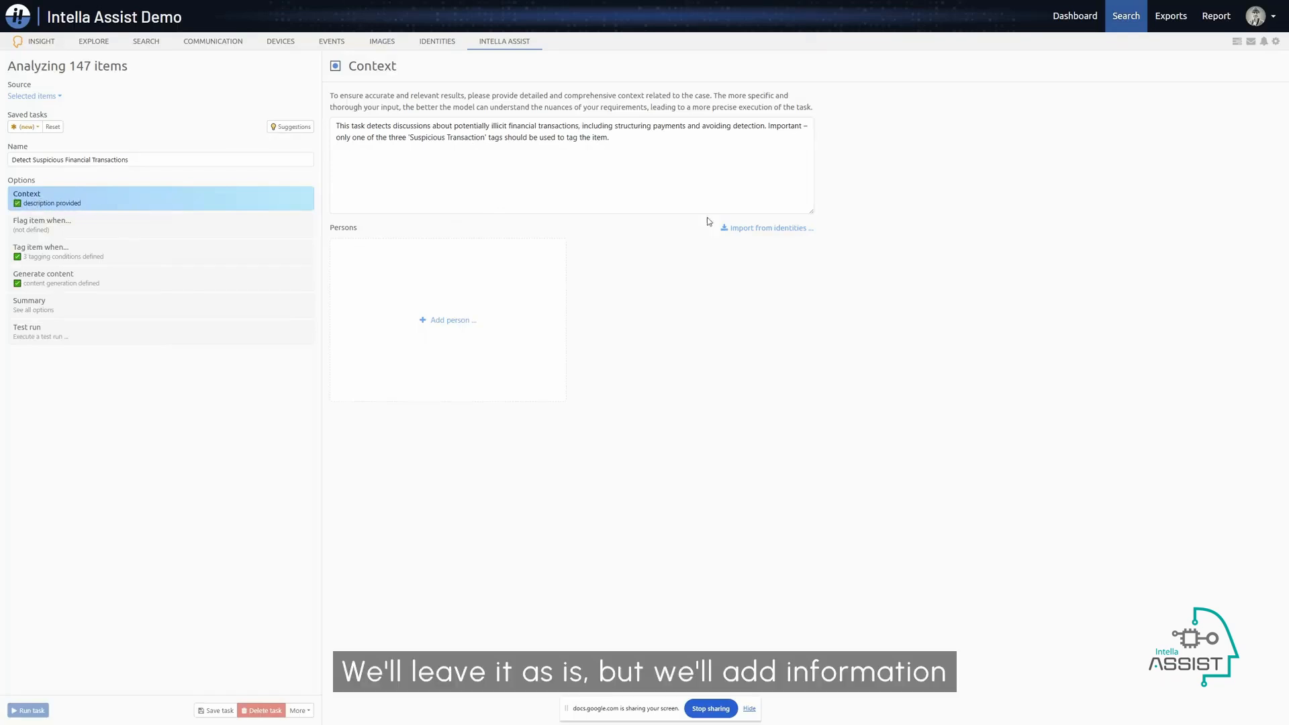
Import all four available identities as persons in the task's context.
left_click(764, 228)
left_click(556, 79)
left_click(556, 133, "shift")
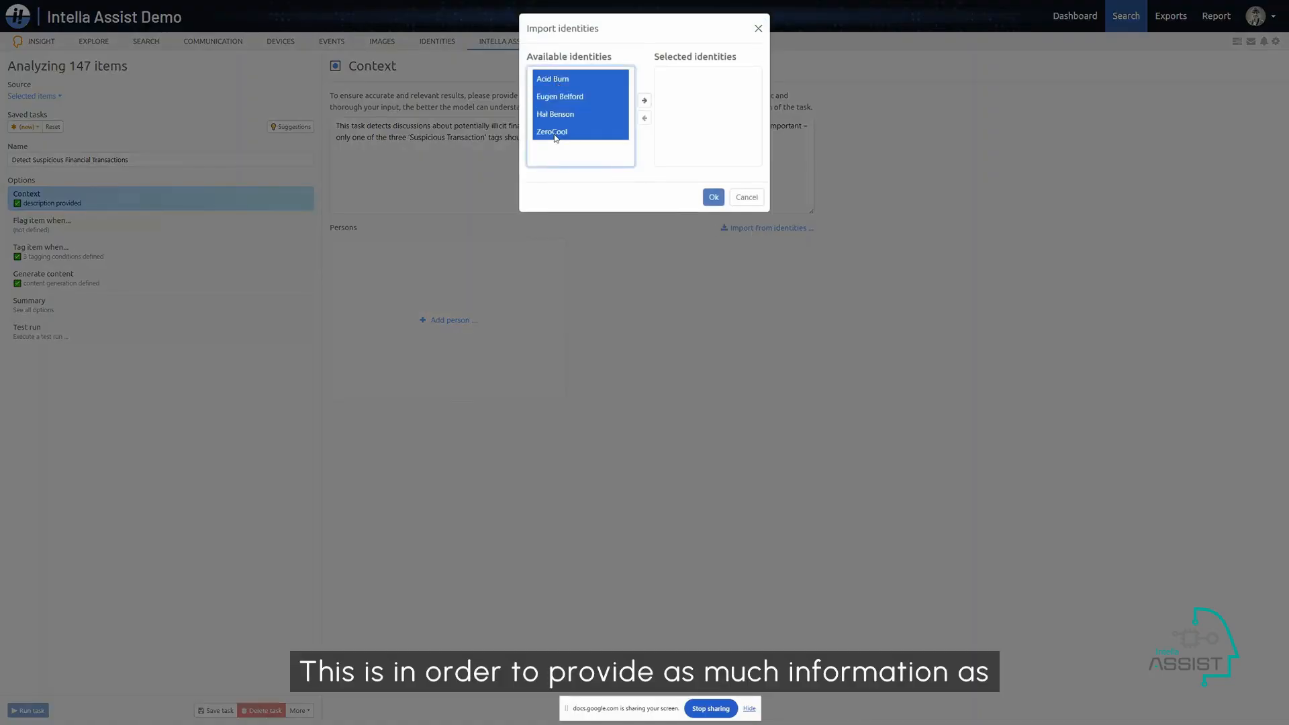
left_click(644, 100)
left_click(713, 197)
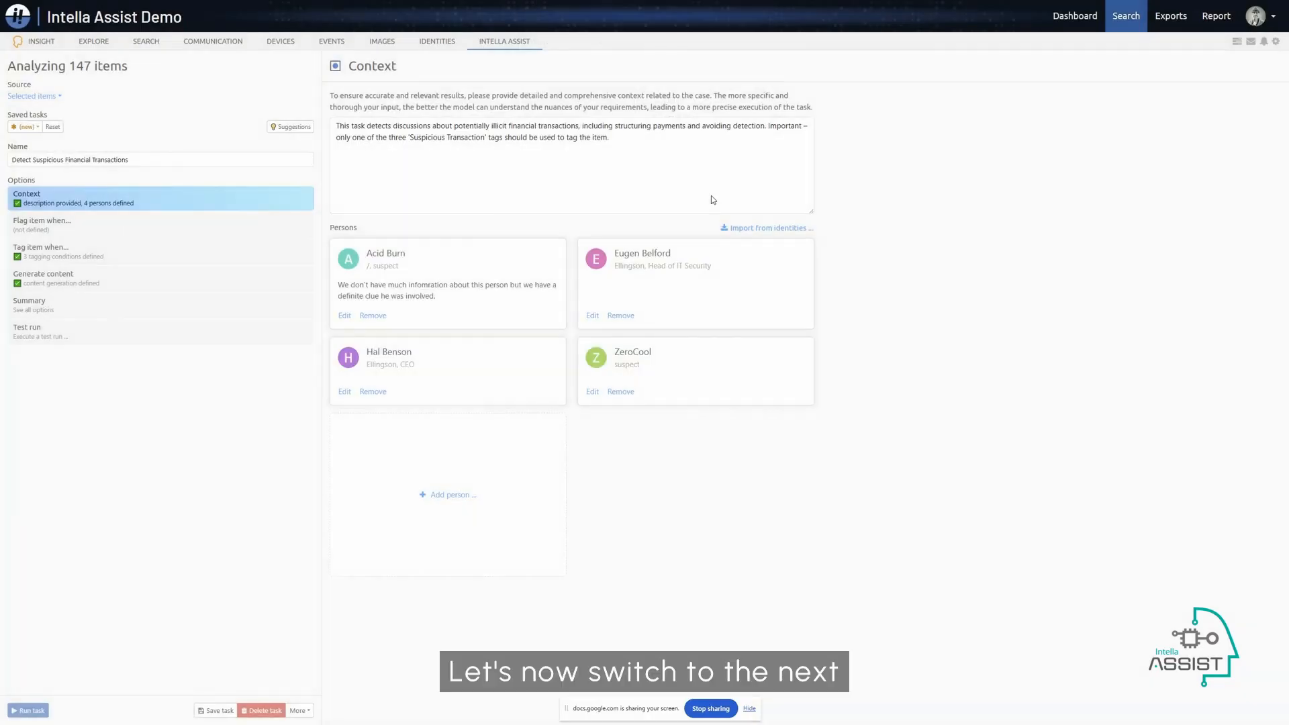
Set the flagging condition to "Flag item, if it could be considered as a solid proof of money laundering or evading regulations.".
left_click(46, 230)
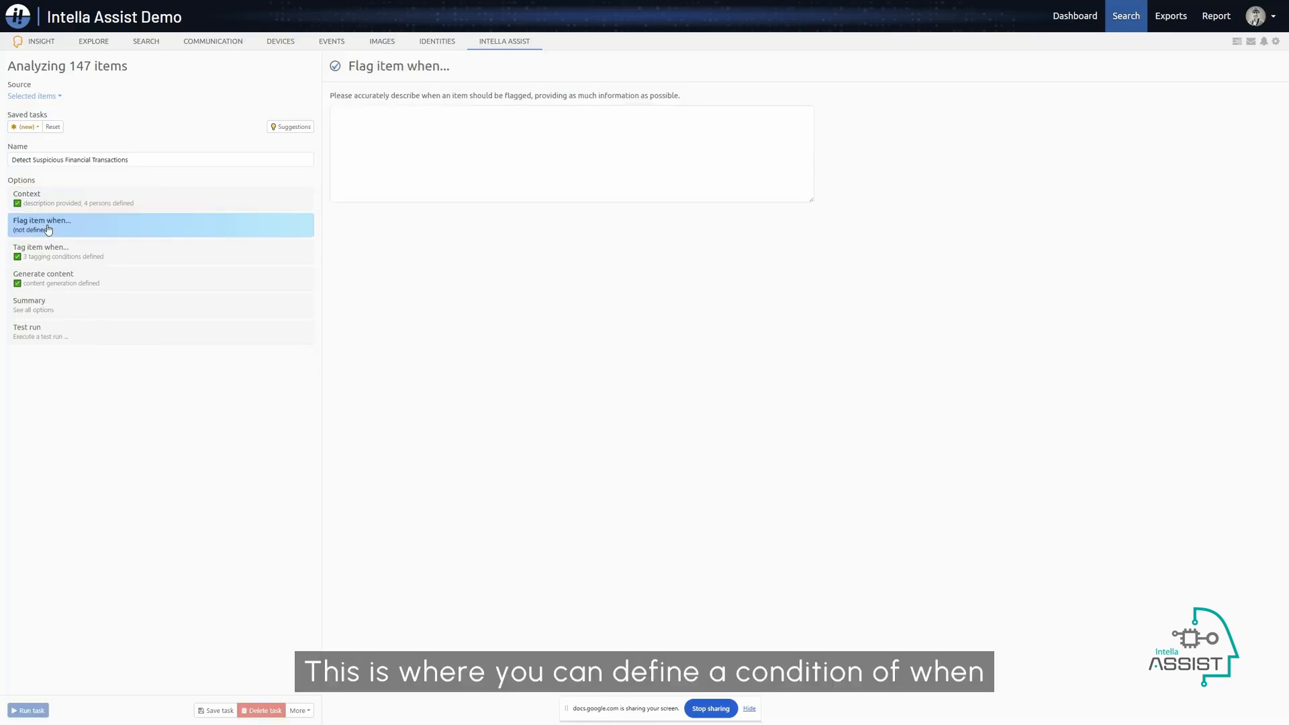
left_click(366, 135)
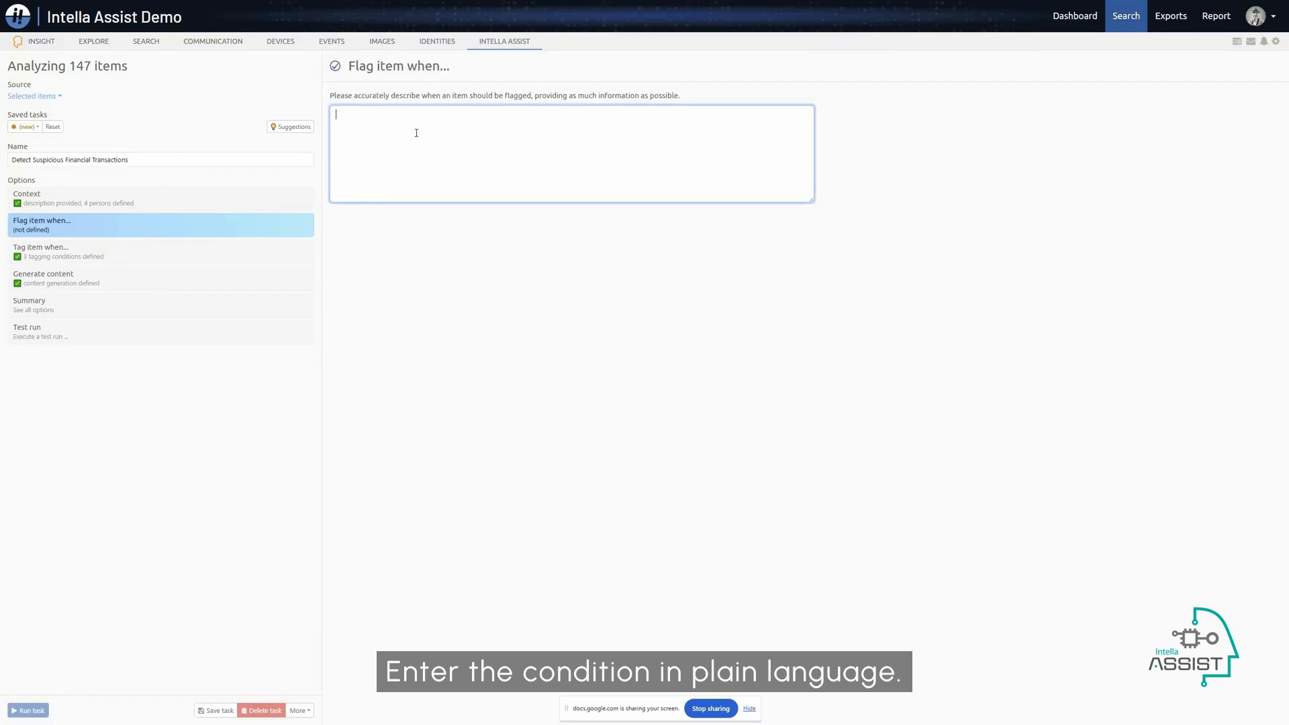
type("Flag item, if it could be considered as a solid proof of money laundering or evading regulations.")
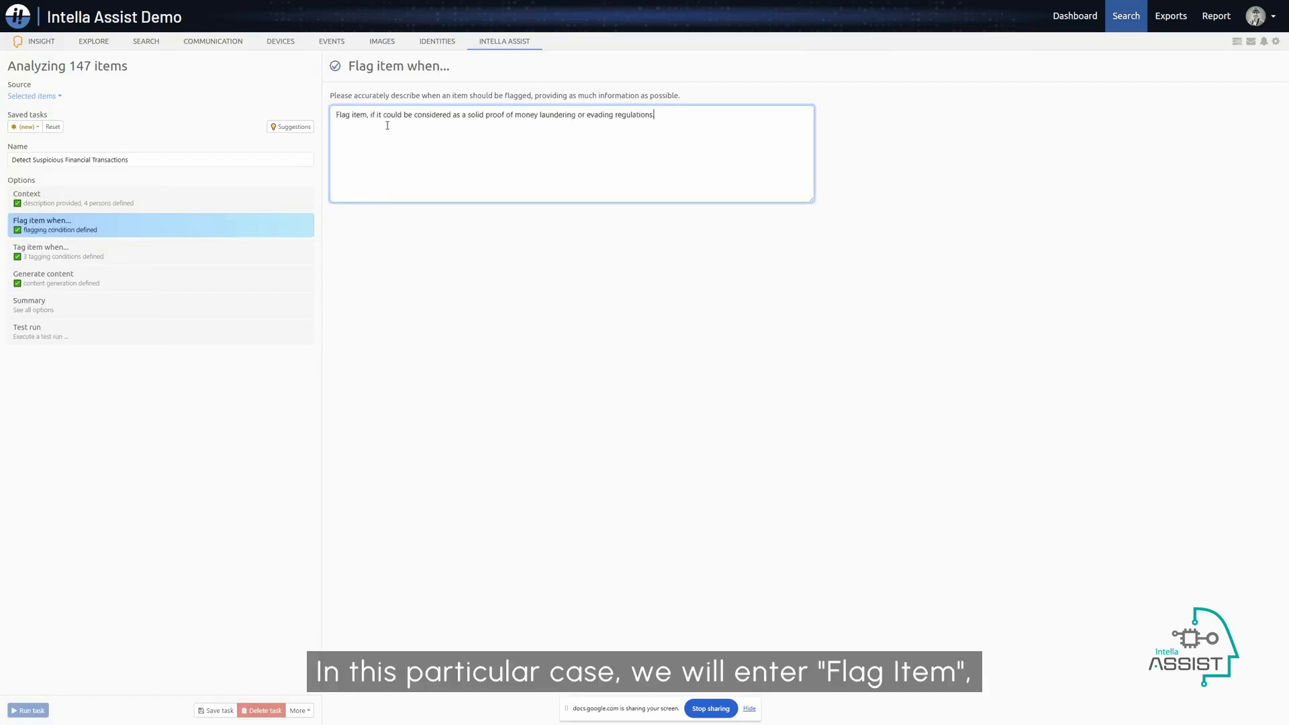
left_click_drag(337, 115, 676, 117)
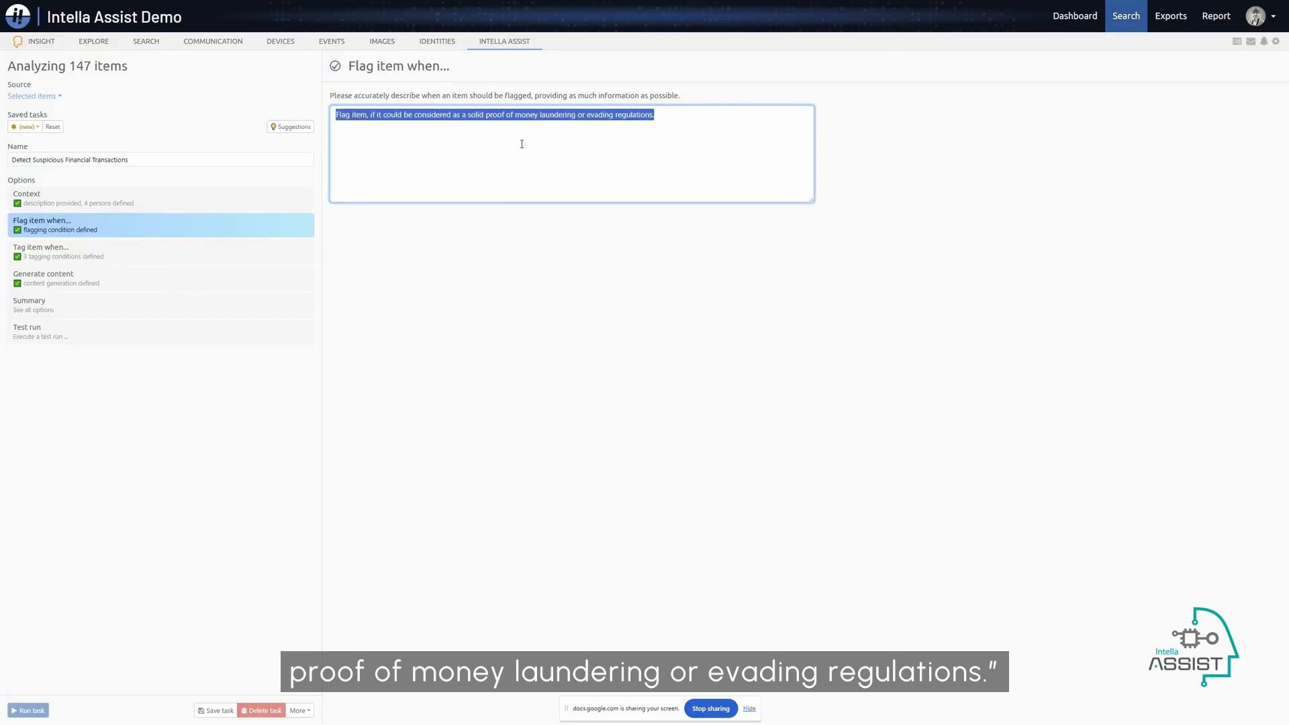
Review the task's tagging conditions, content generation description and overall summary.
left_click(194, 256)
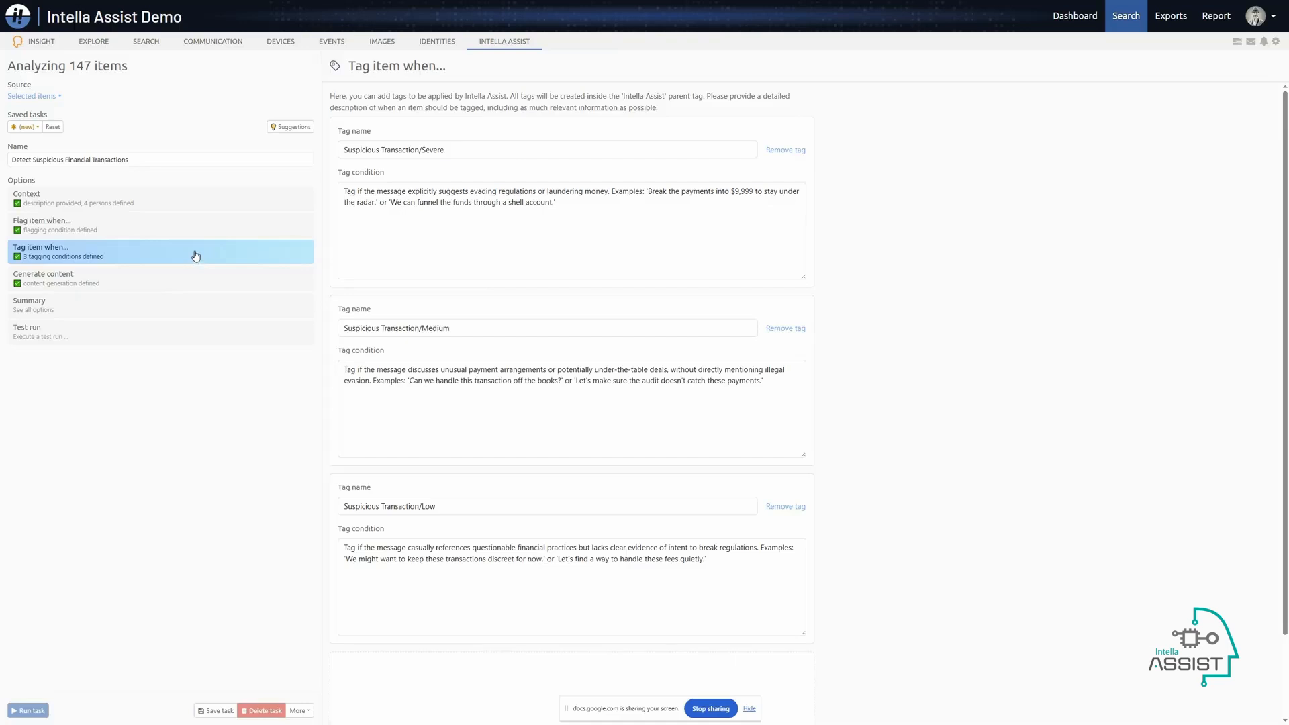
left_click(49, 282)
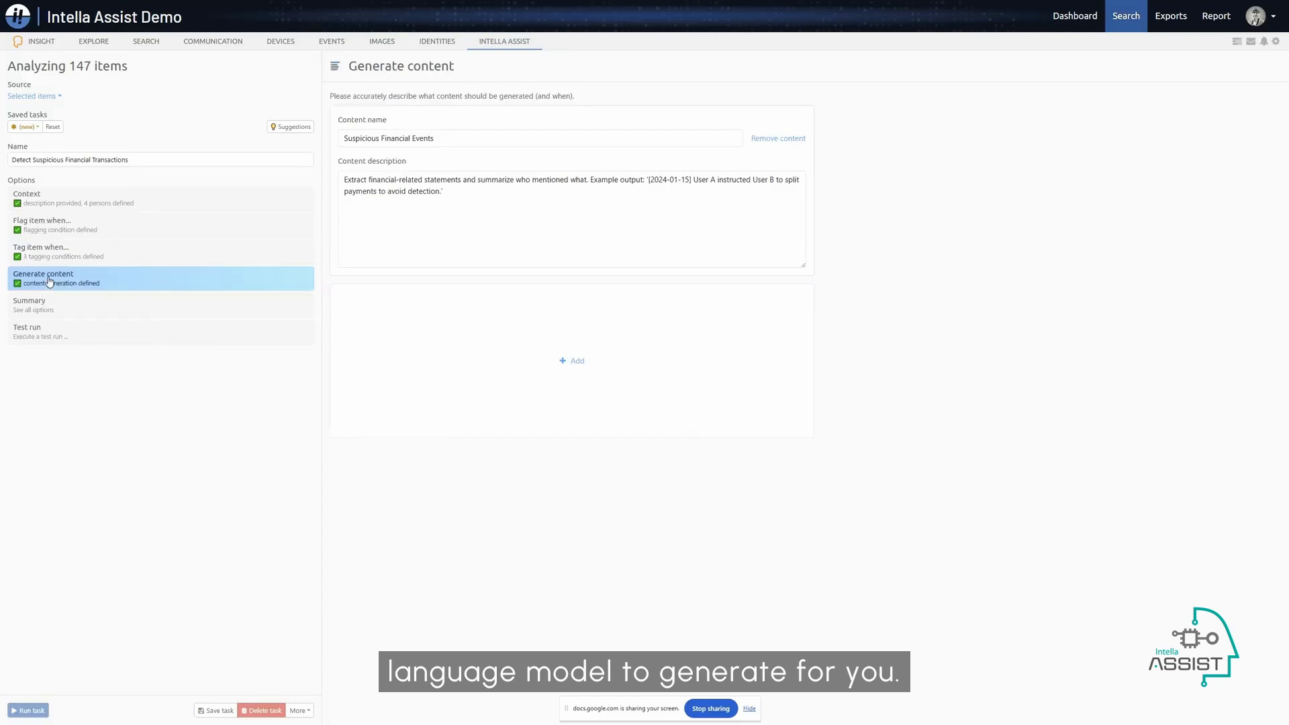
left_click_drag(344, 180, 591, 177)
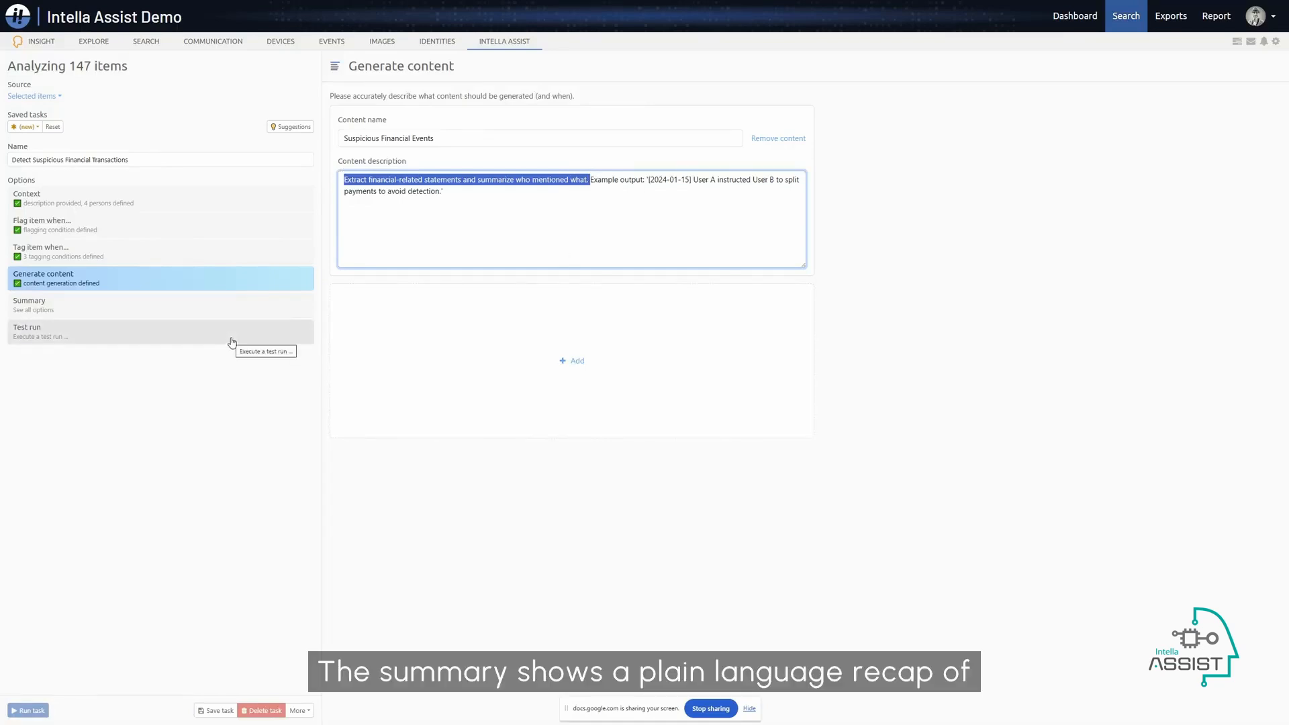
left_click(104, 312)
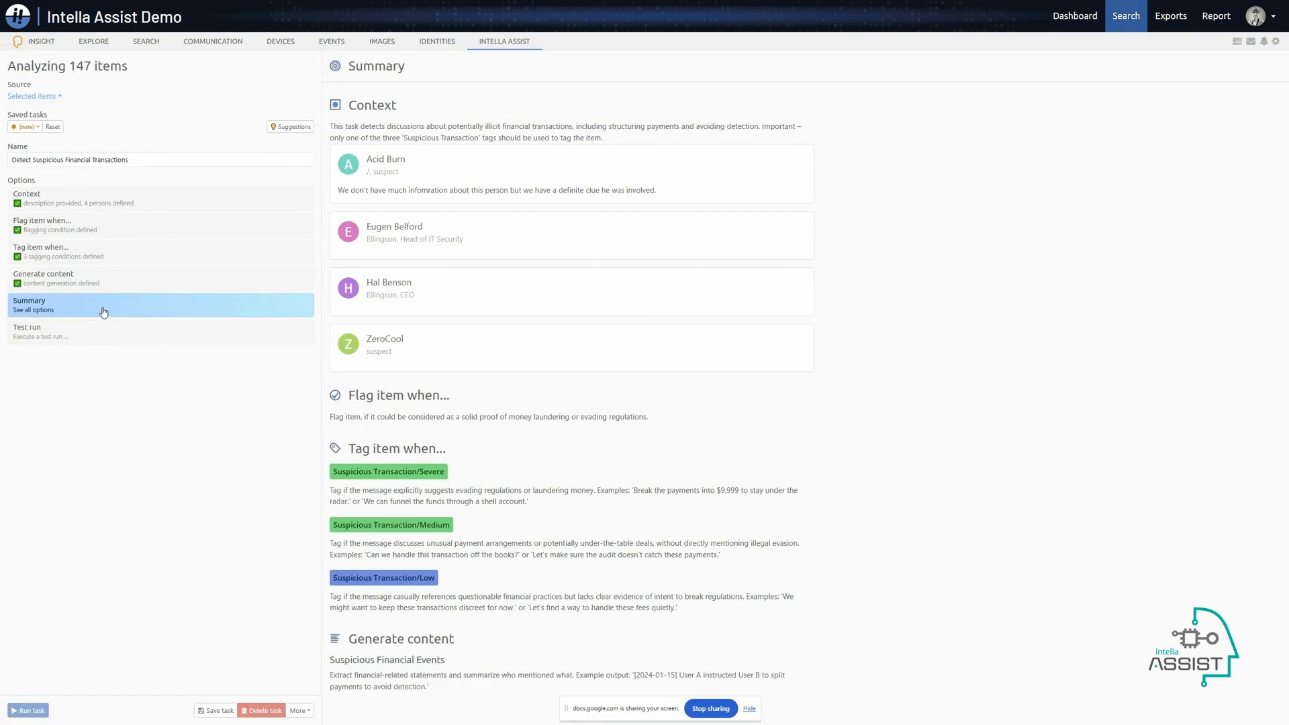
Test the task on the first two emails, "New Lead" and "Ellingson Situation - Update".
left_click(51, 336)
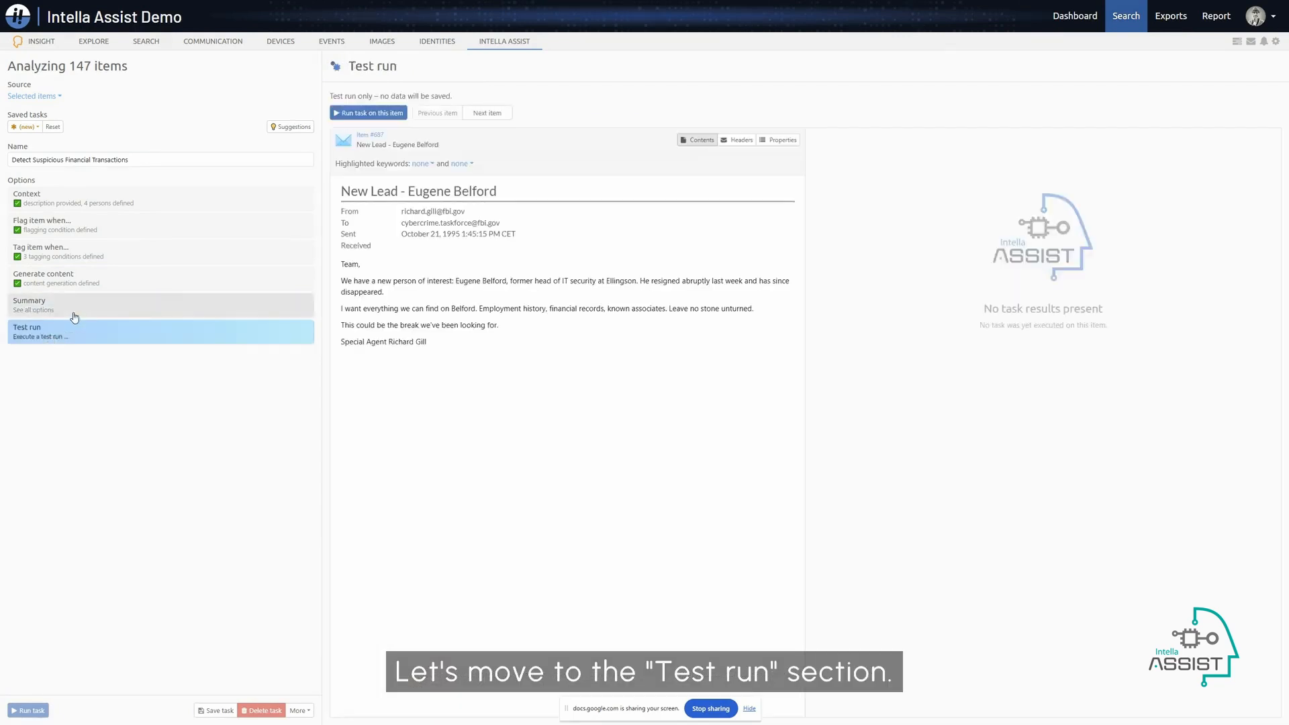
left_click(386, 114)
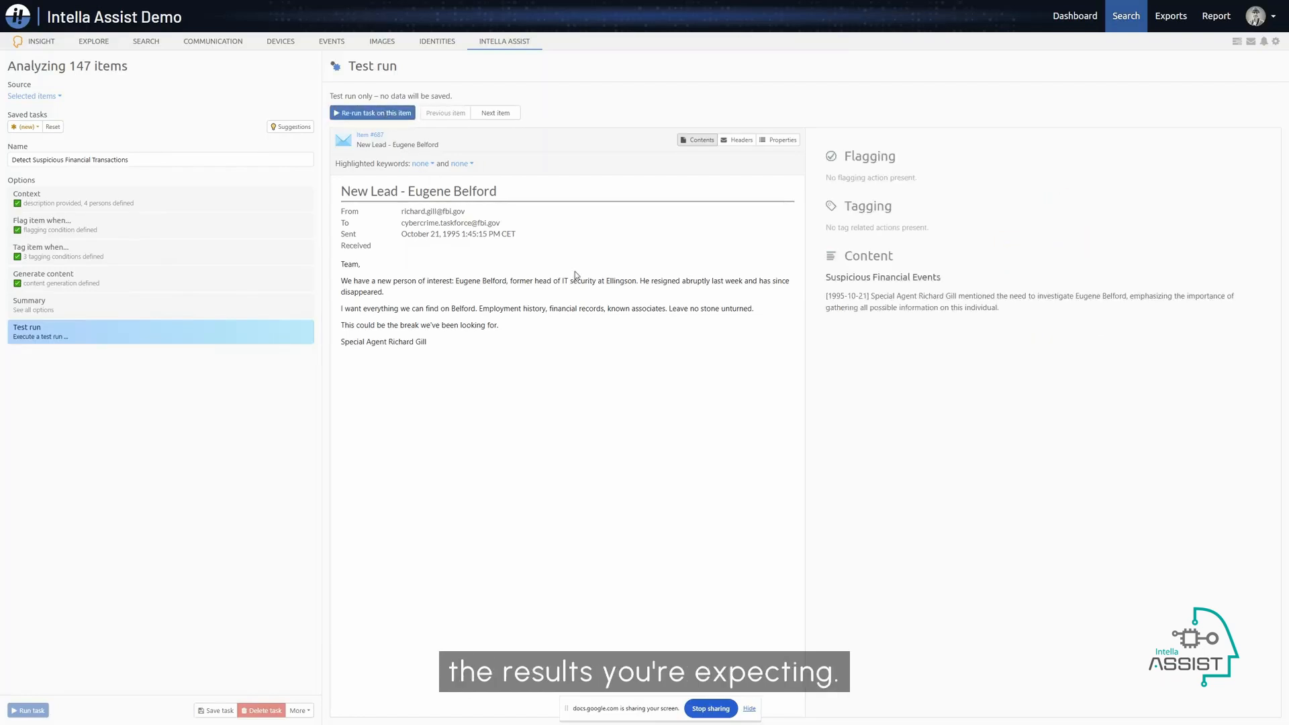
left_click(498, 115)
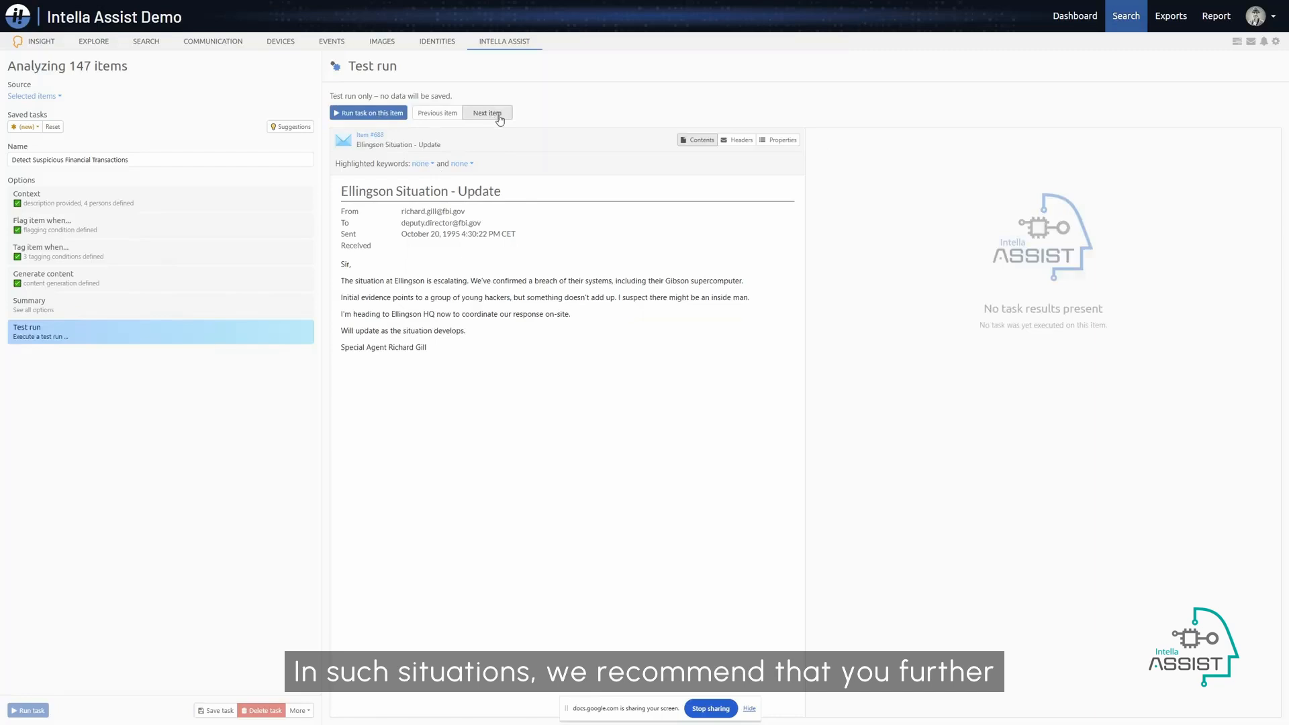
left_click(374, 114)
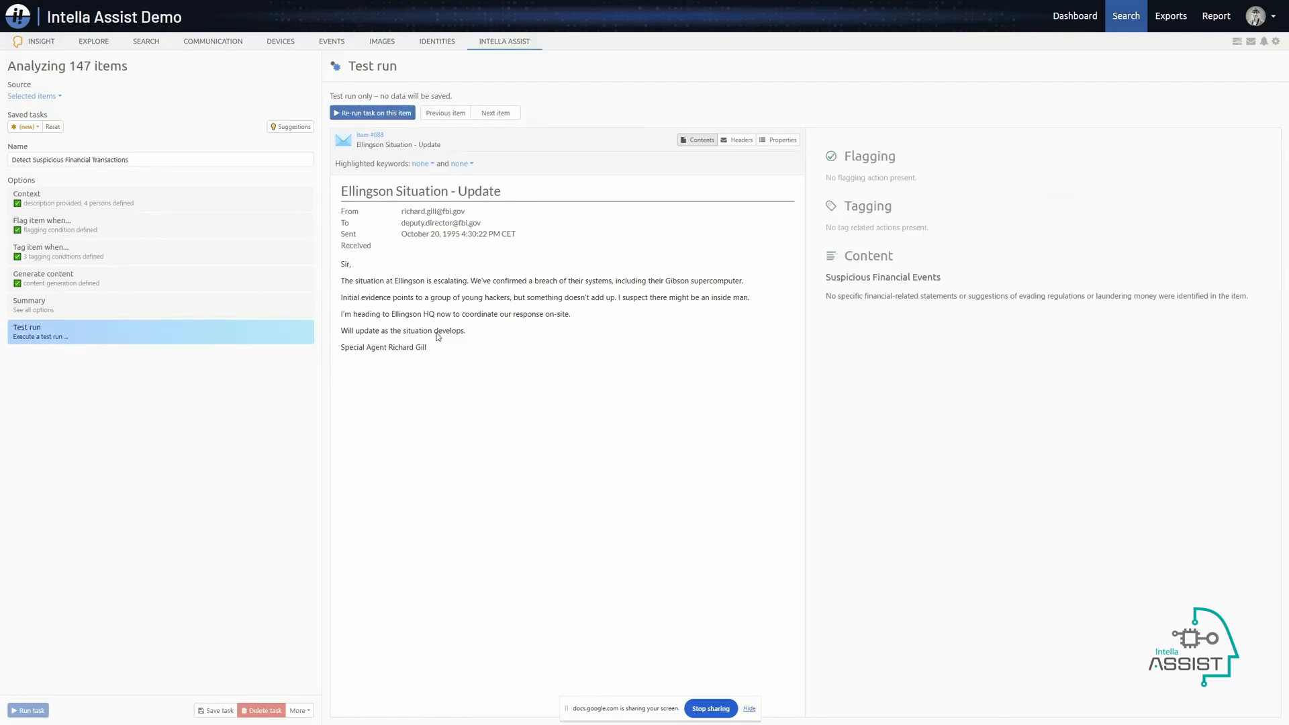
Save the "Detect Suspicious Financial Transactions" task and run it on the selected items.
left_click(217, 715)
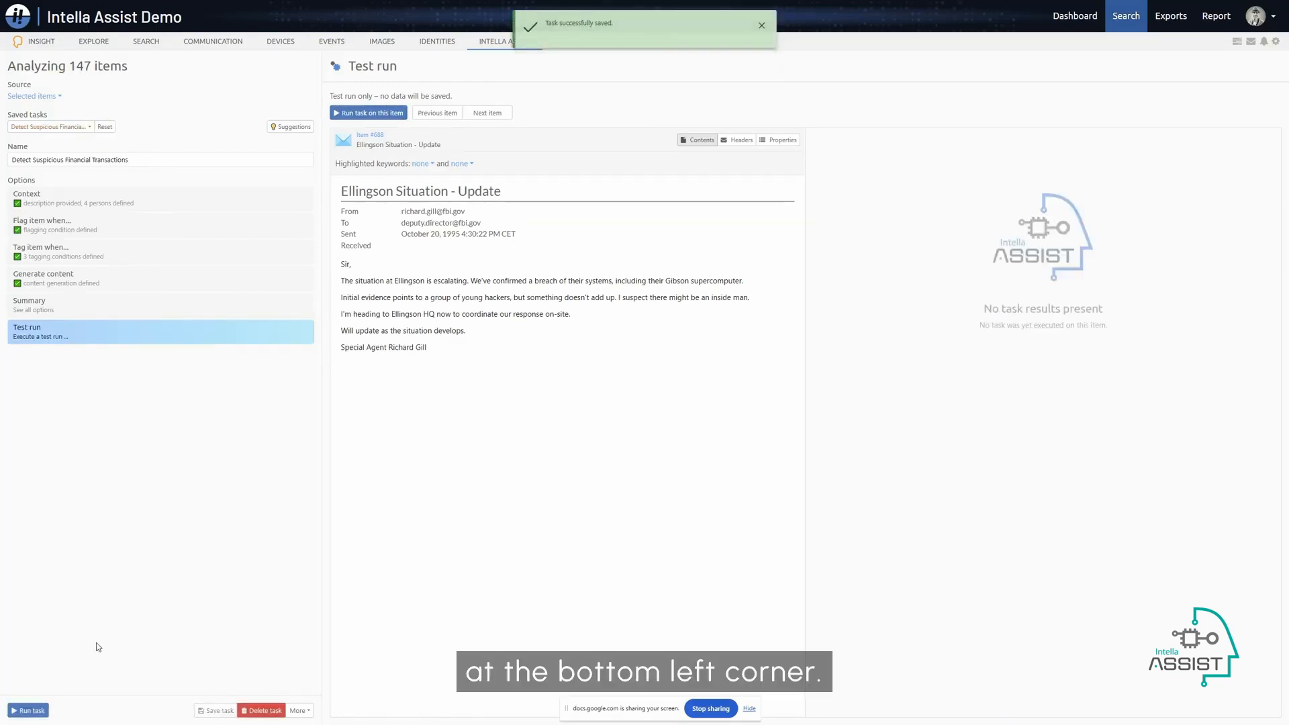
left_click(33, 712)
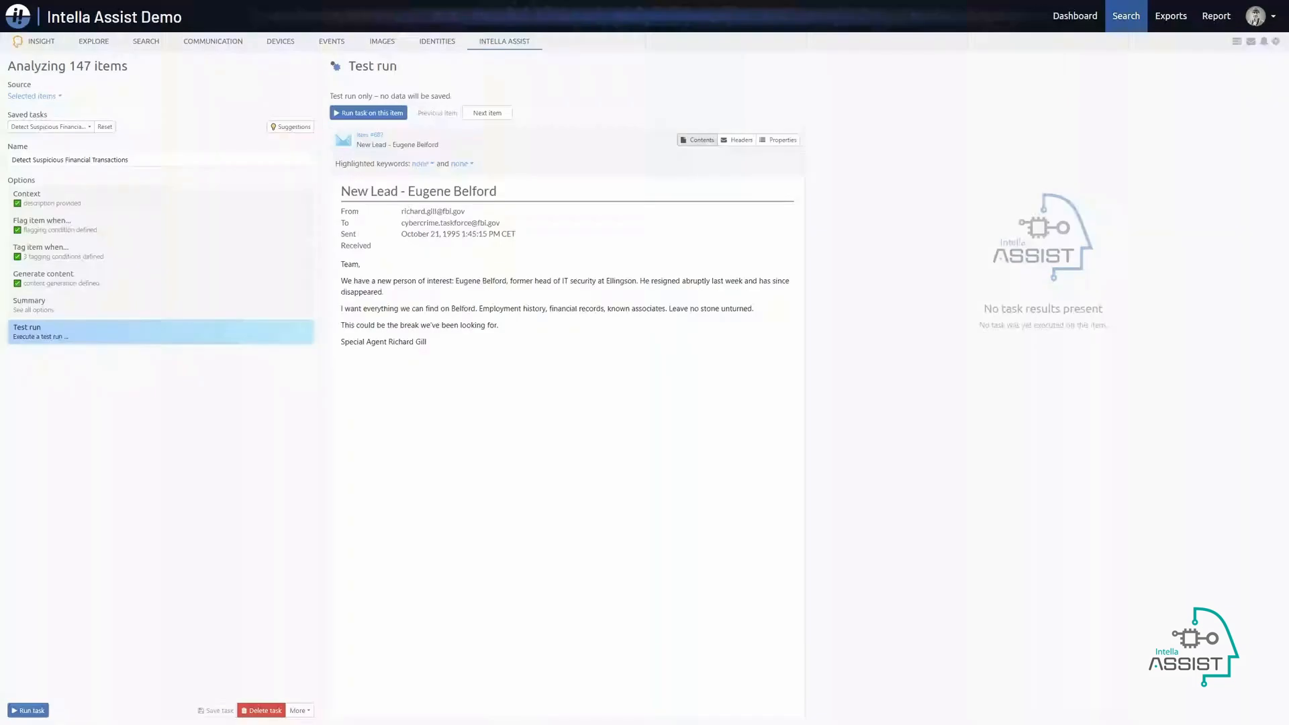
Check the progress of the running Intella Assist task among the background tasks.
left_click(1276, 41)
left_click(583, 55)
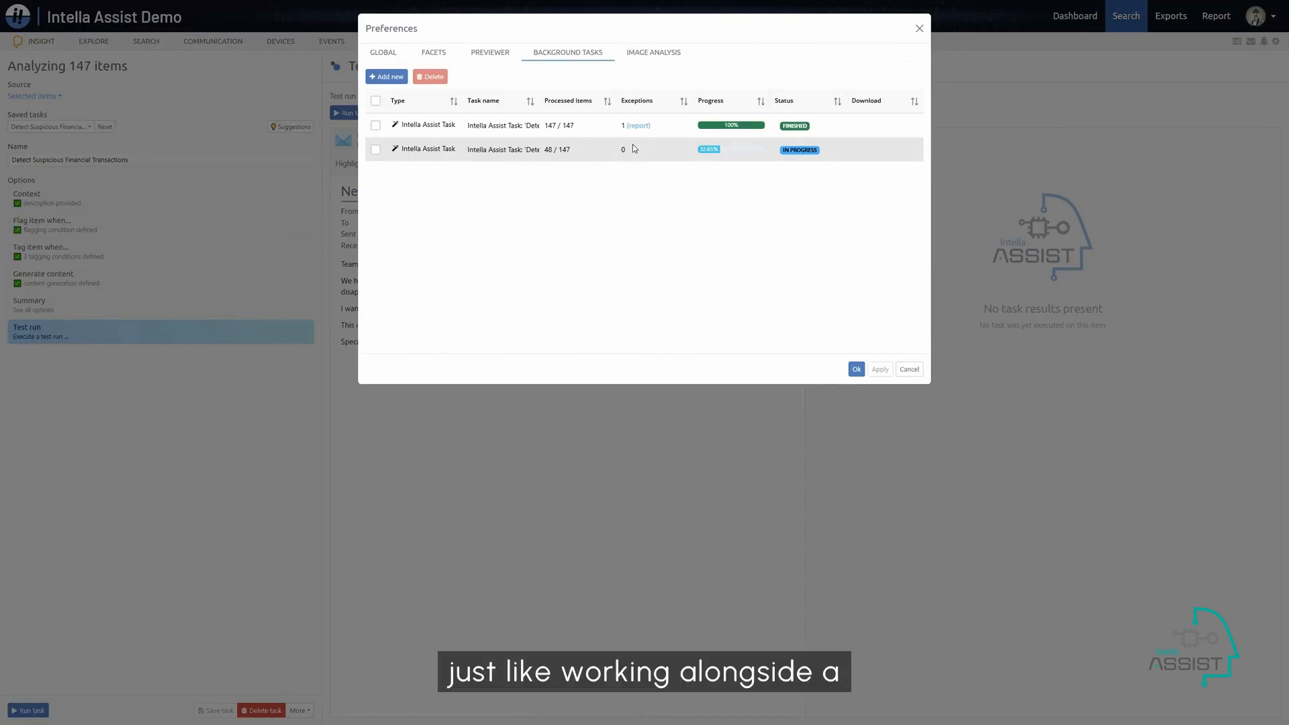
left_click(856, 368)
Return to the search view and expand the Intella Assist tags down to the levels under Suspicious Transaction.
left_click(149, 43)
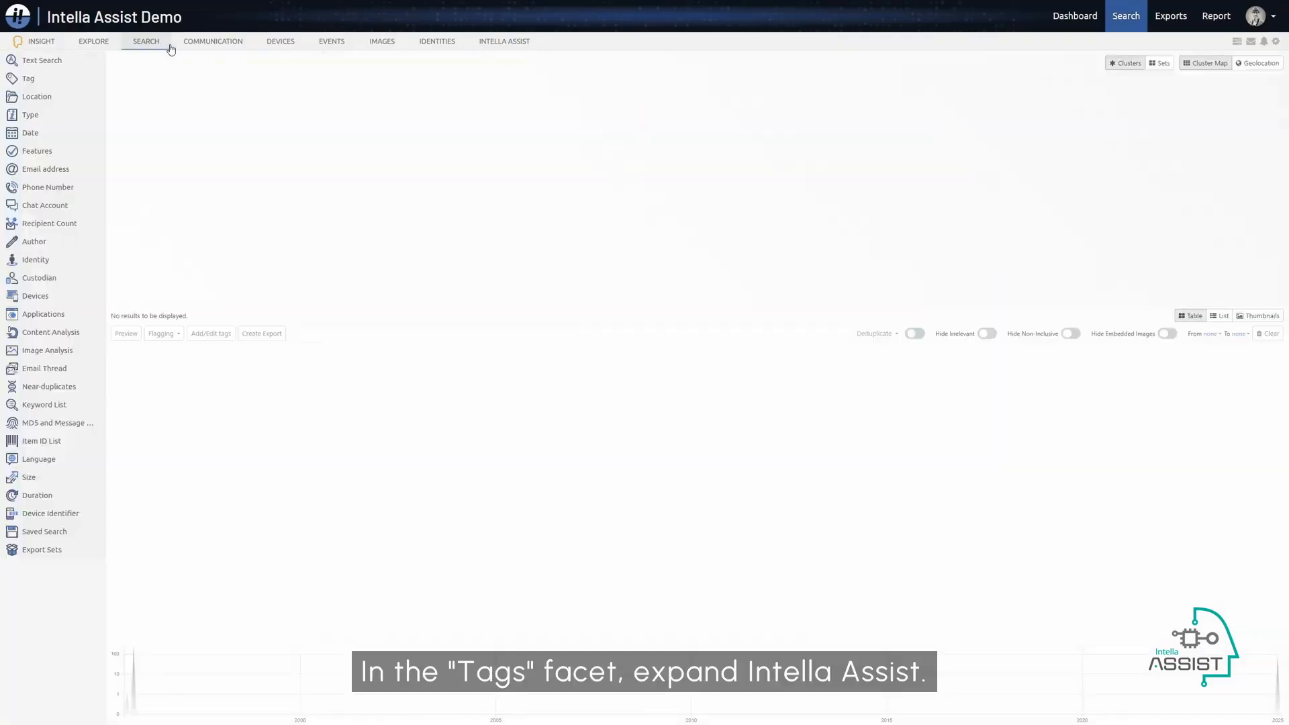
left_click(69, 83)
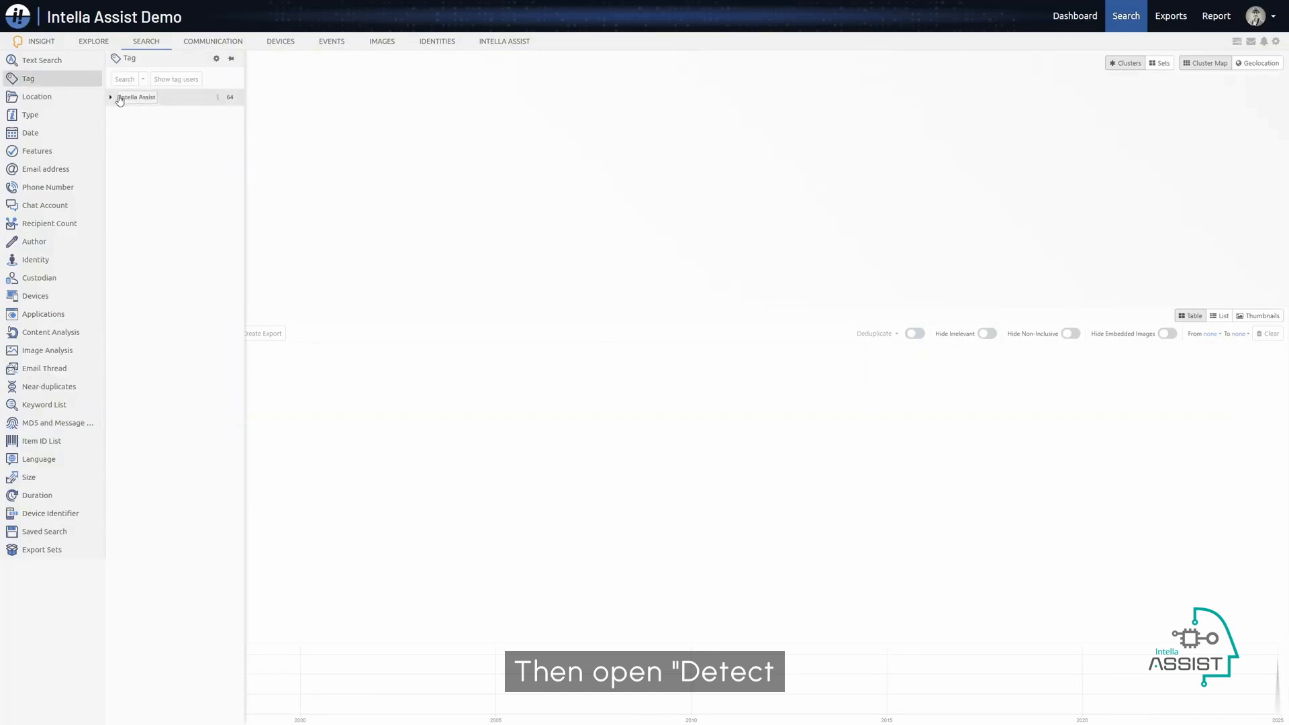
left_click(111, 97)
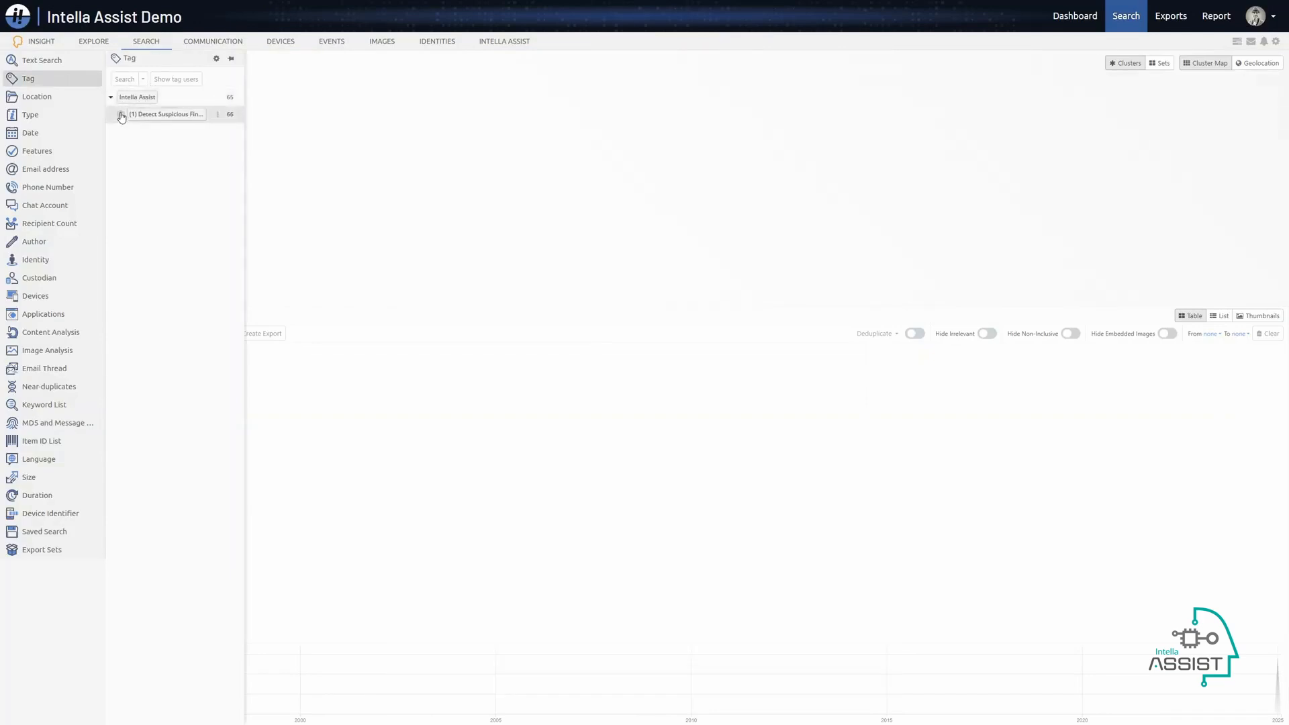
left_click(121, 114)
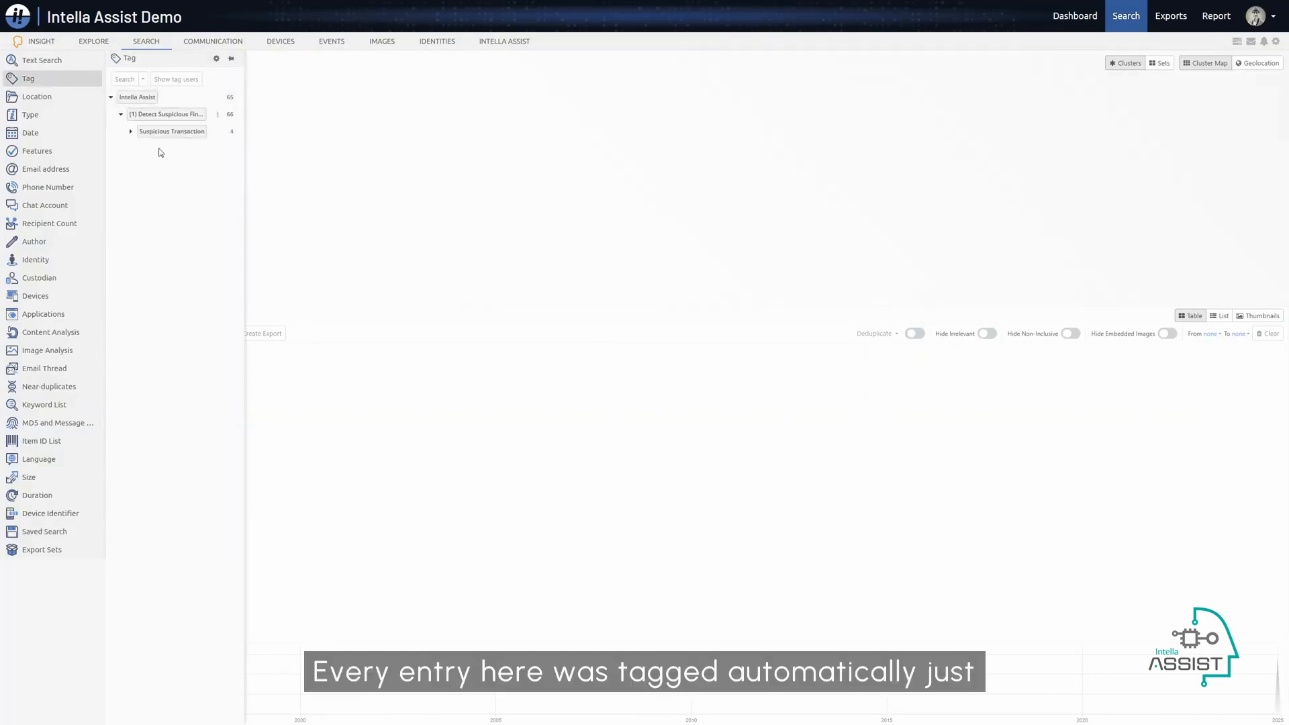
left_click(131, 132)
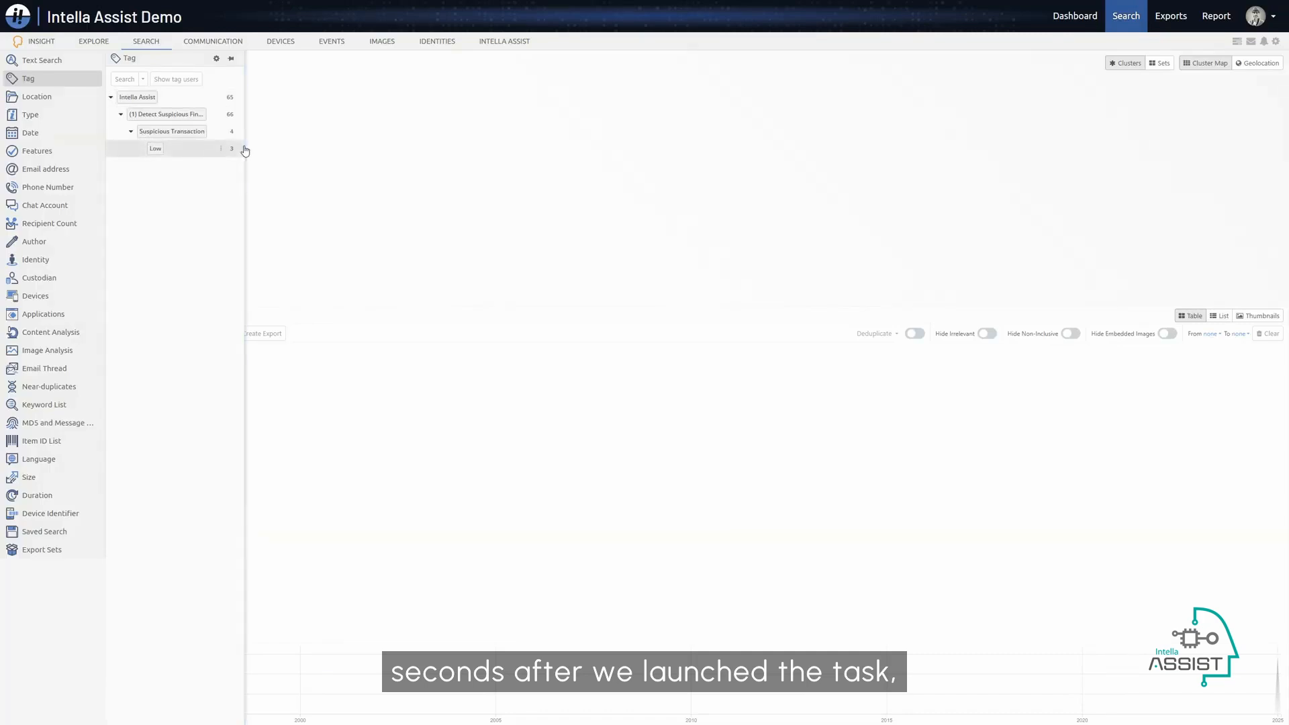
Widen the tag list to show full tag names and search for the items tagged Severe under Suspicious Transaction.
left_click_drag(244, 149, 297, 148)
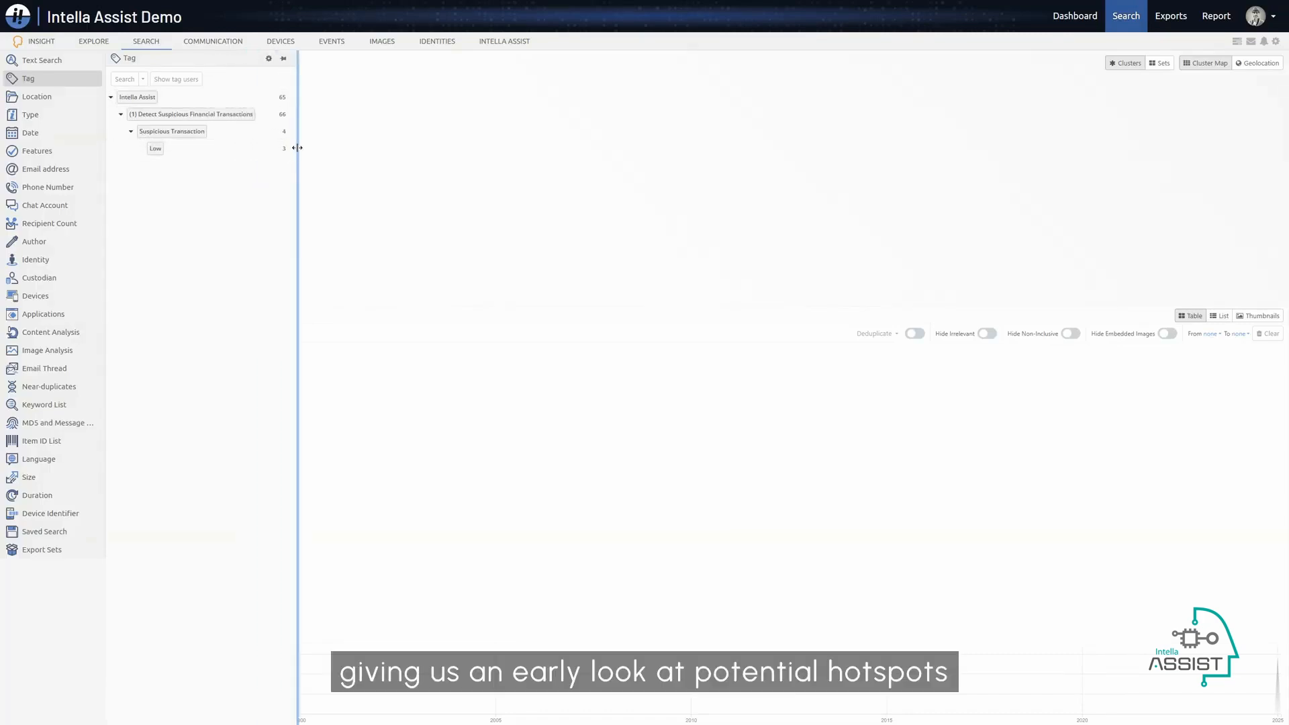
left_click(188, 169)
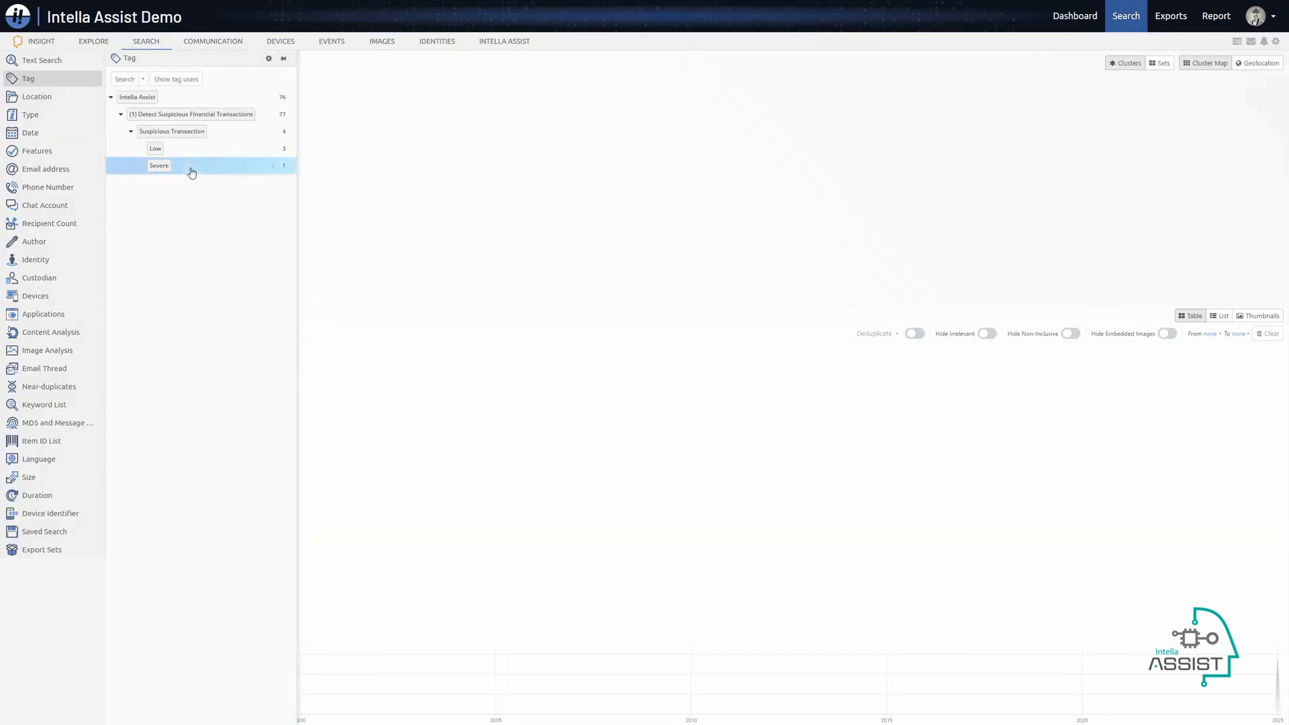
left_click(123, 79)
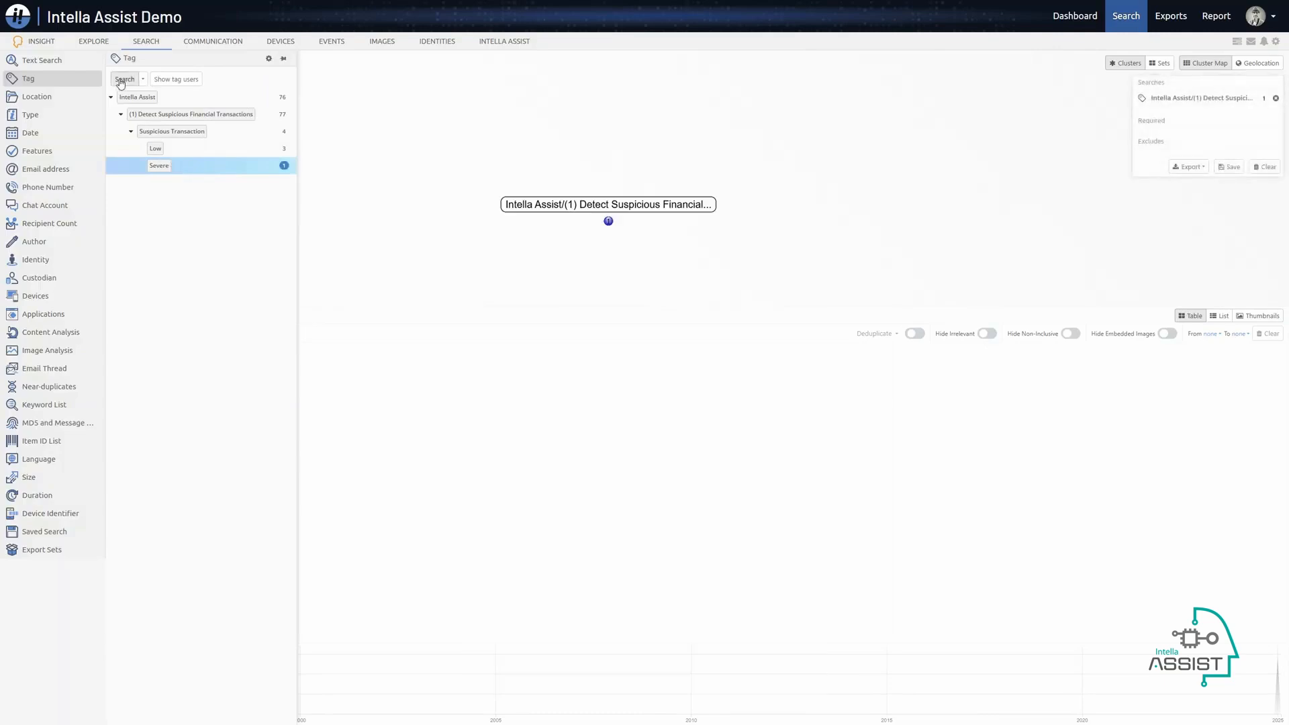
List the items in the Severe cluster, open the "Trouble" email and display its Intella Assist task results.
left_click(609, 222)
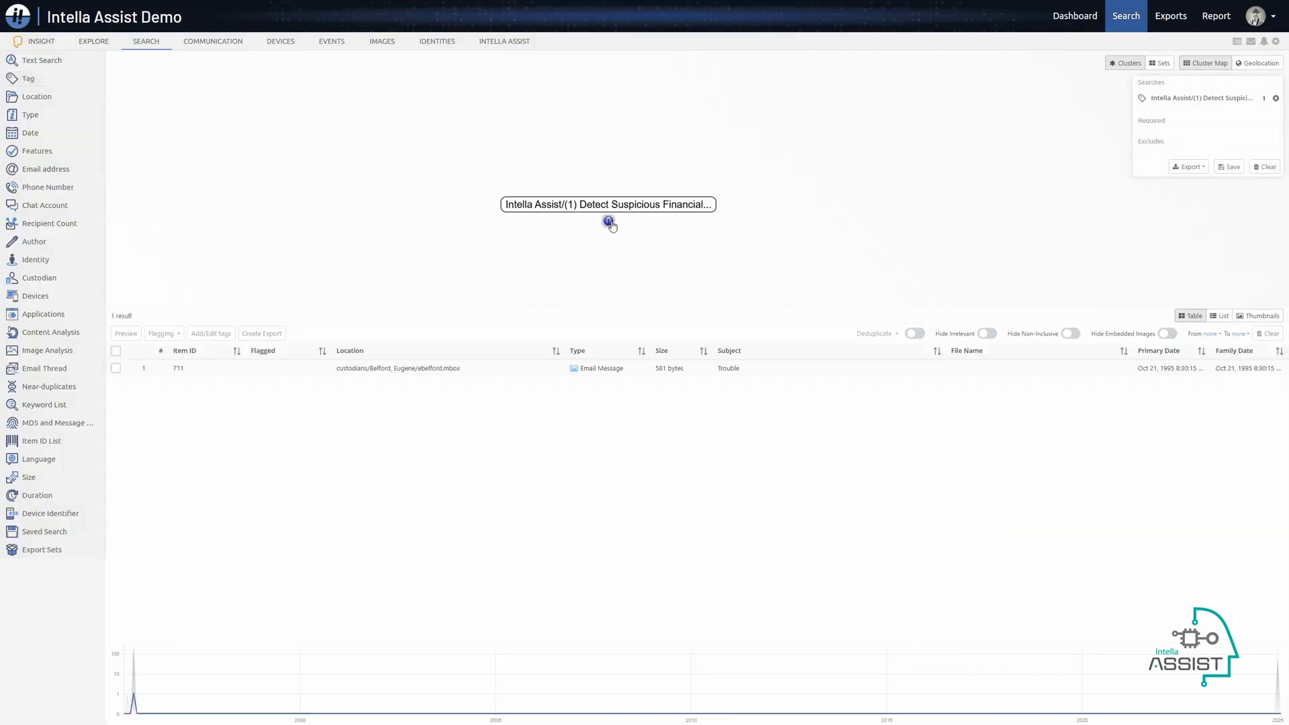
double_click(478, 371)
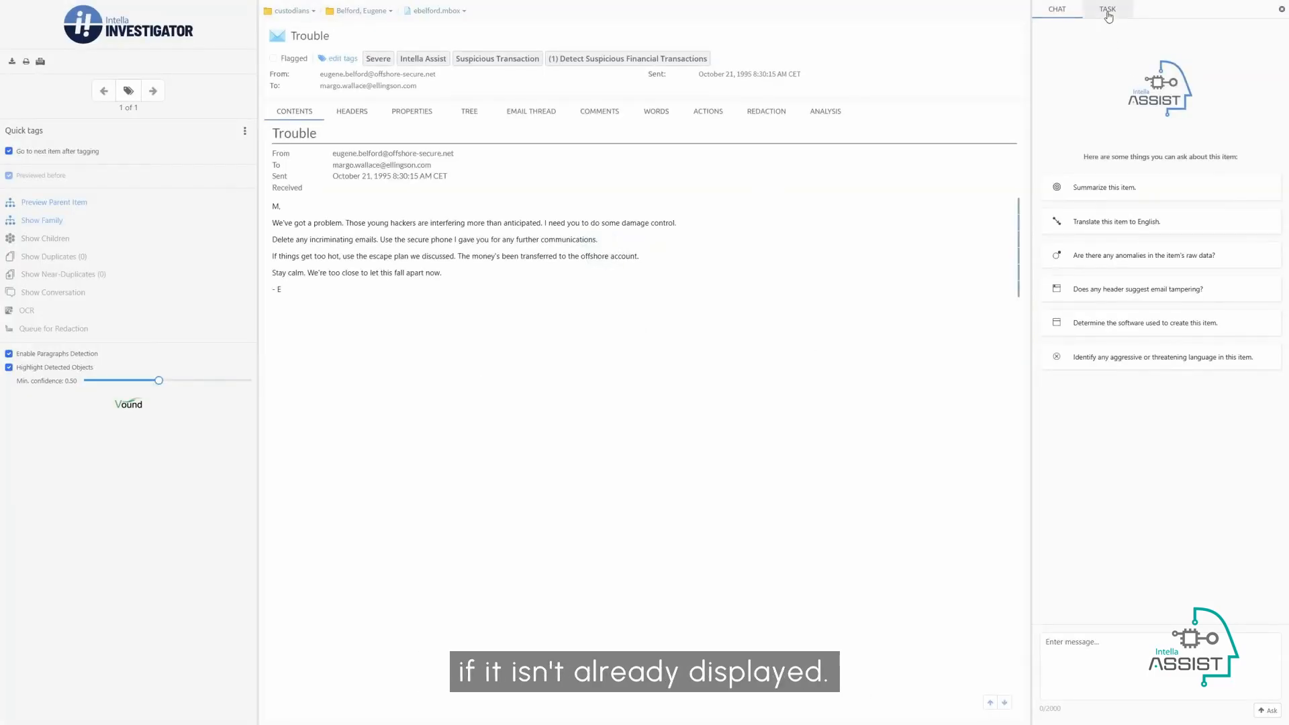
left_click(1108, 15)
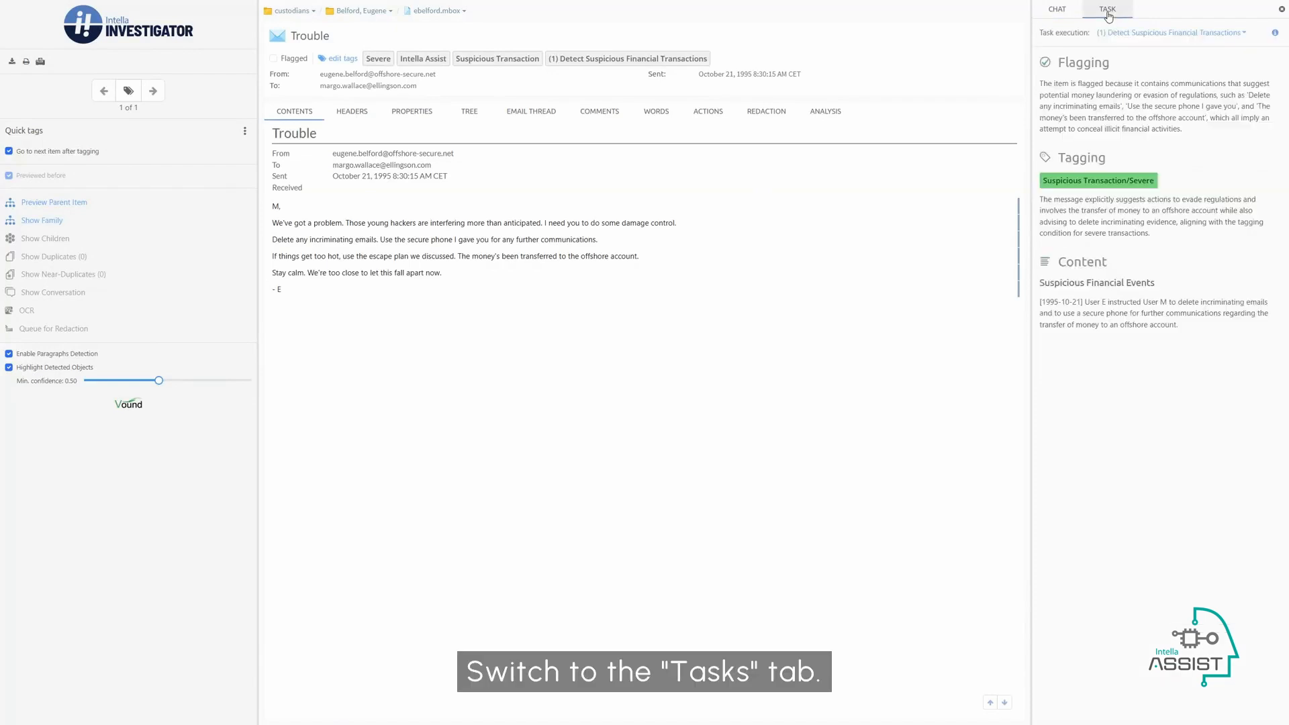